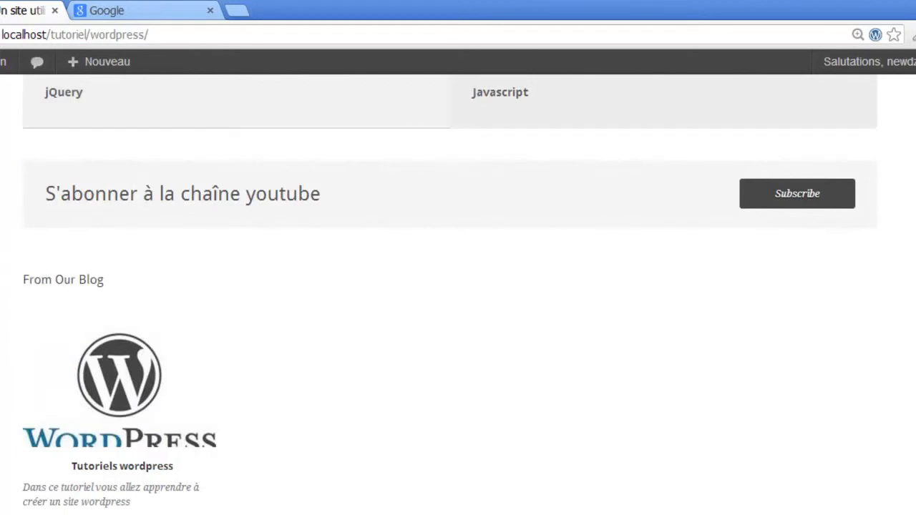
Step: Disable Display Blog on Home Page in the theme's Front Page settings and save the settings
scroll(458, 286, up, 10)
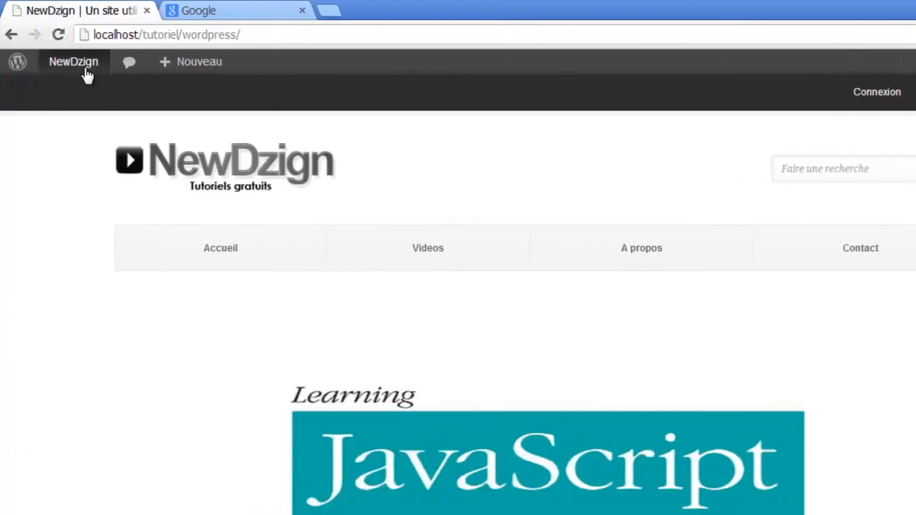
mouse_move(0, 82)
click(85, 91)
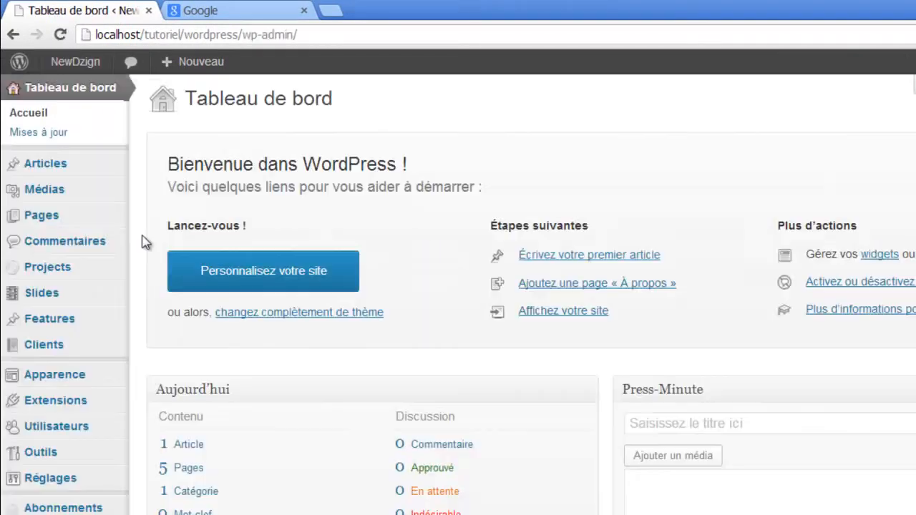
mouse_move(69, 381)
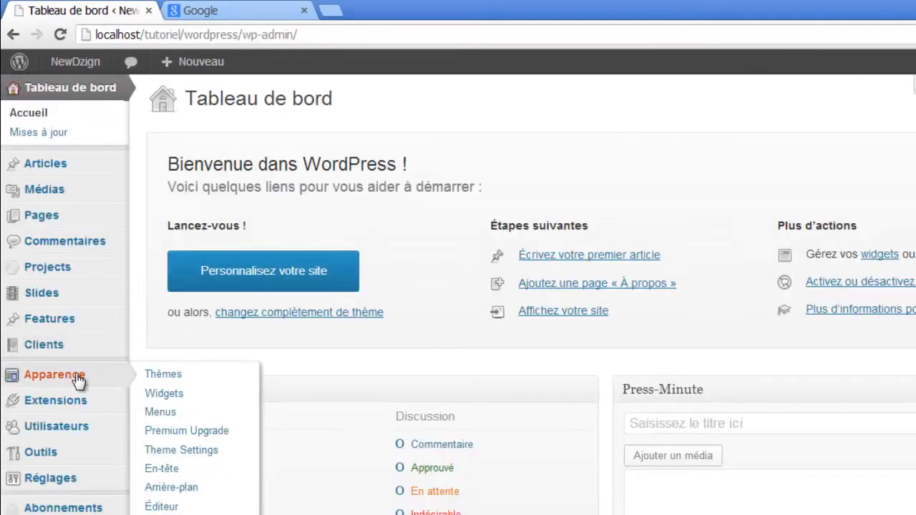
click(176, 452)
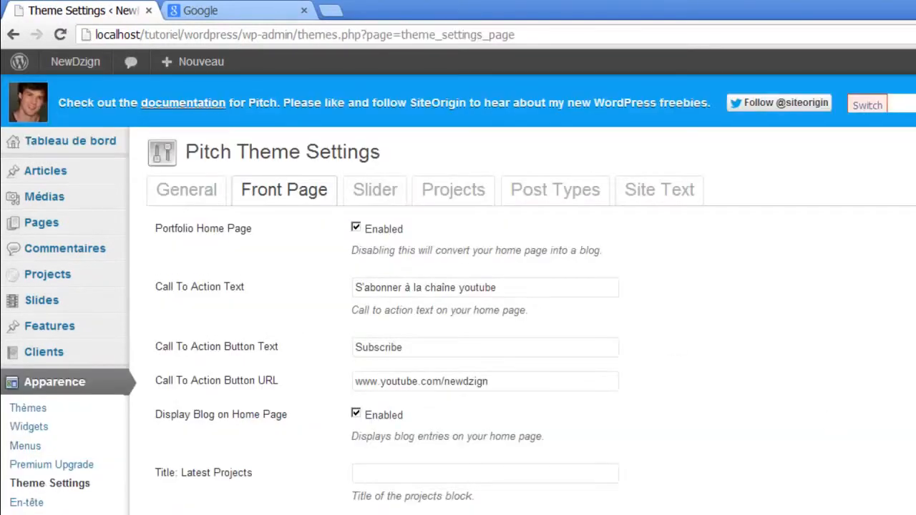
scroll(574, 334, down, 2)
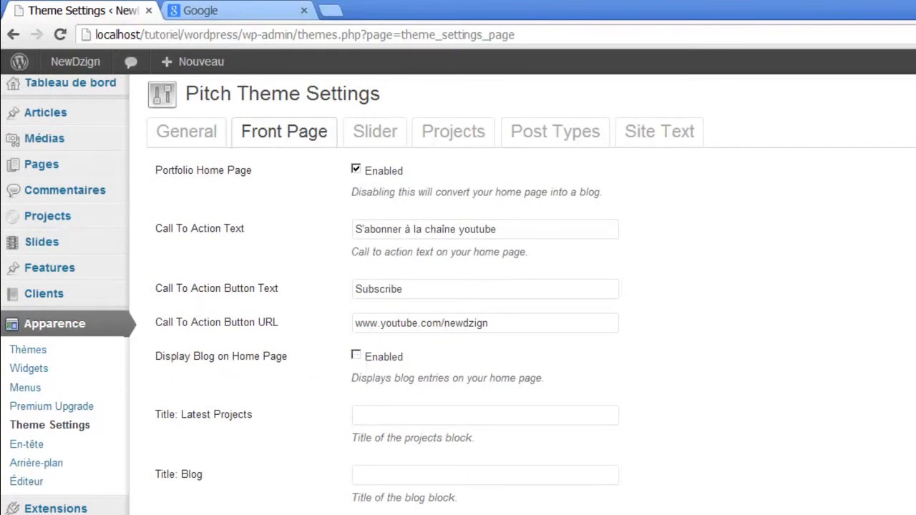
scroll(310, 508, down, 3)
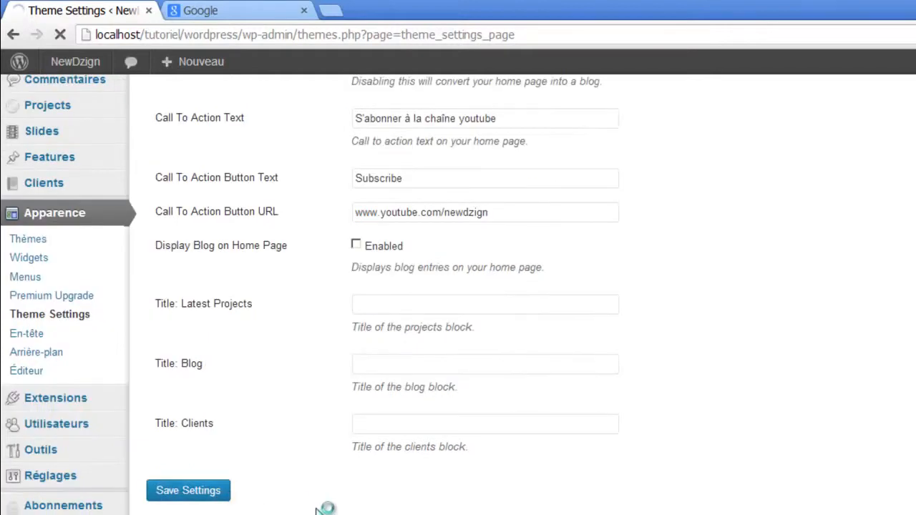
Step: View the site's home page in a separate tab to check the blog section
mouse_move(75, 62)
middle_click(77, 94)
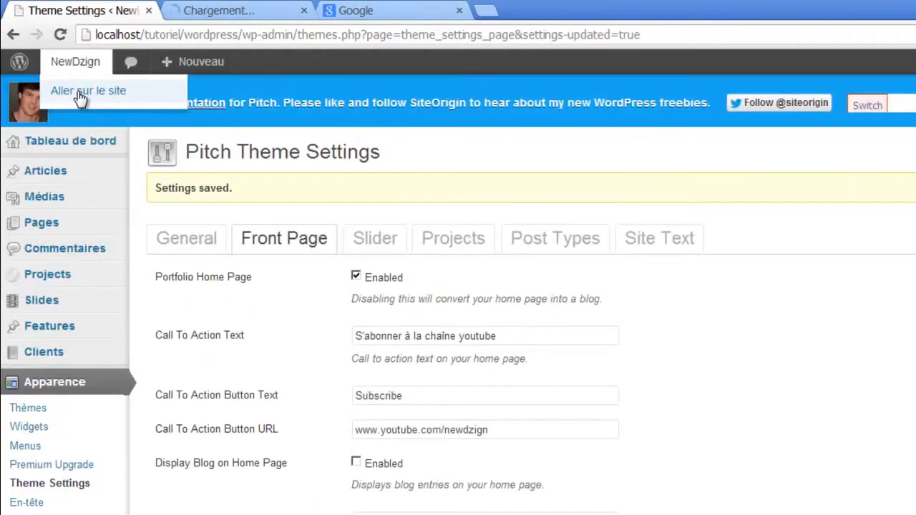
click(202, 11)
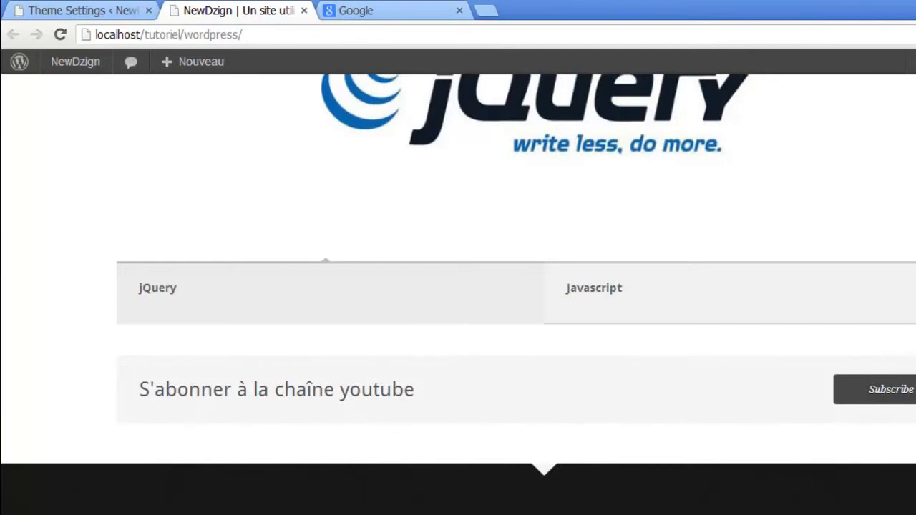
scroll(458, 286, up, 5)
Step: Create a new client entry in the site administration with the title "image 1"
click(61, 10)
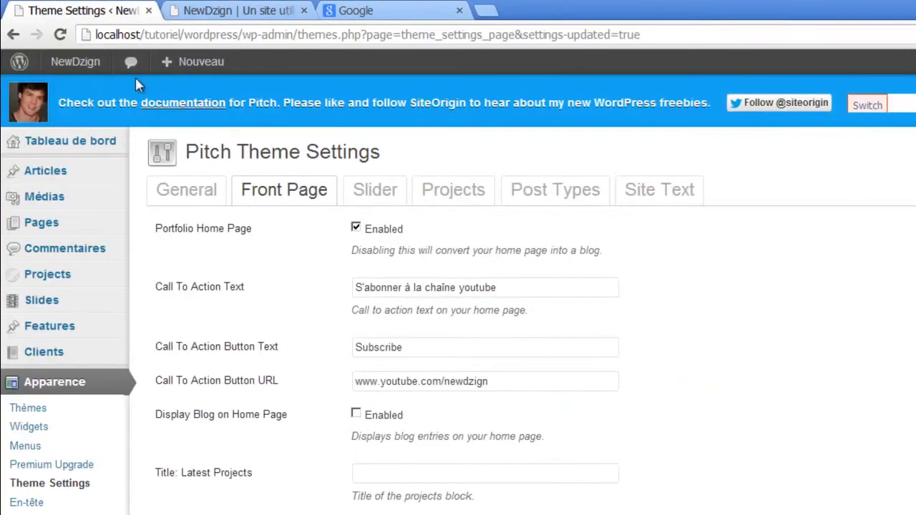
mouse_move(61, 362)
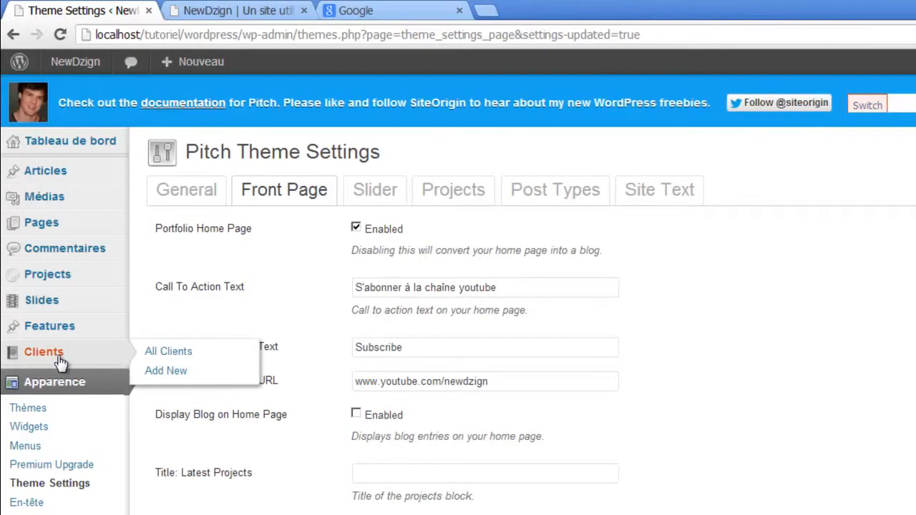
click(156, 372)
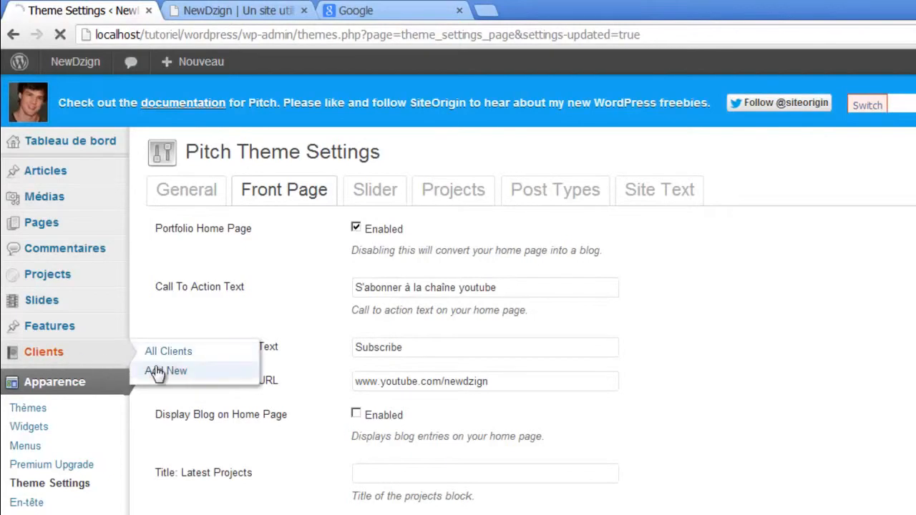
click(289, 140)
text(i)
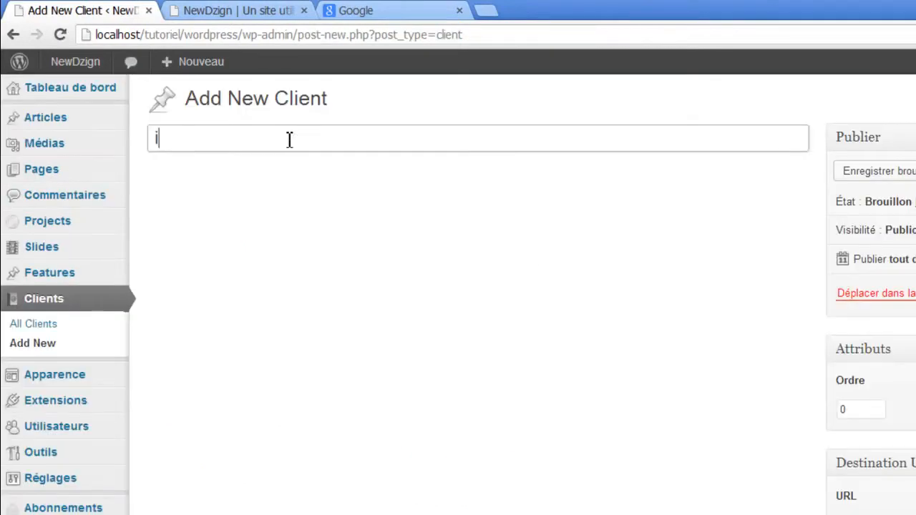
text(mage)
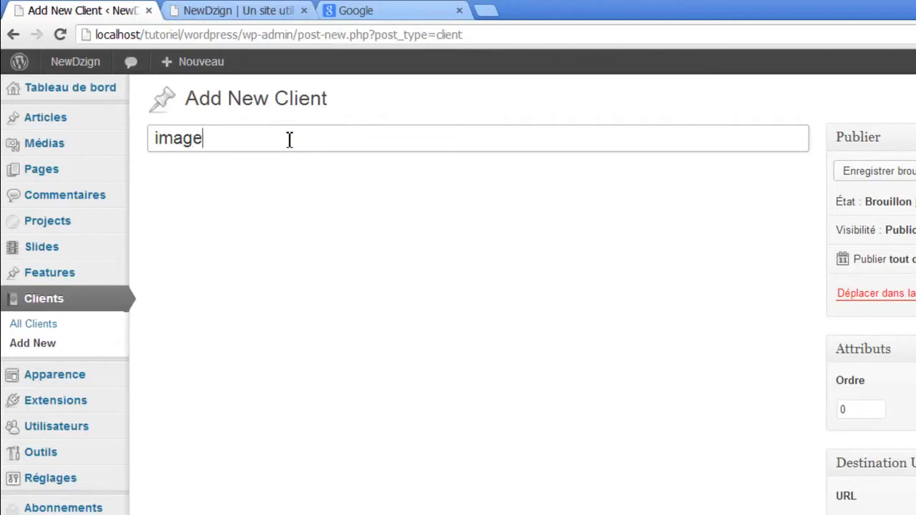
text( 1)
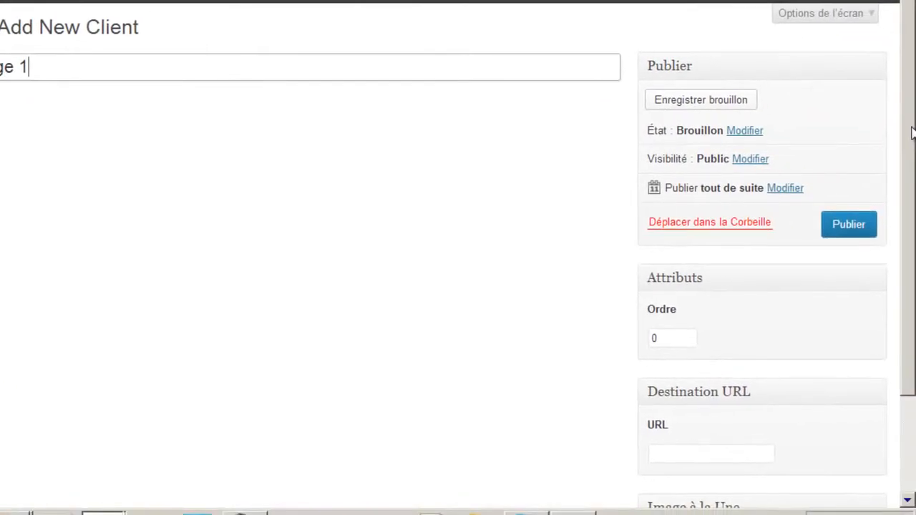
Step: Start a file upload for the client's featured image and browse to the tutoriel\images folder
scroll(909, 212, down, 2)
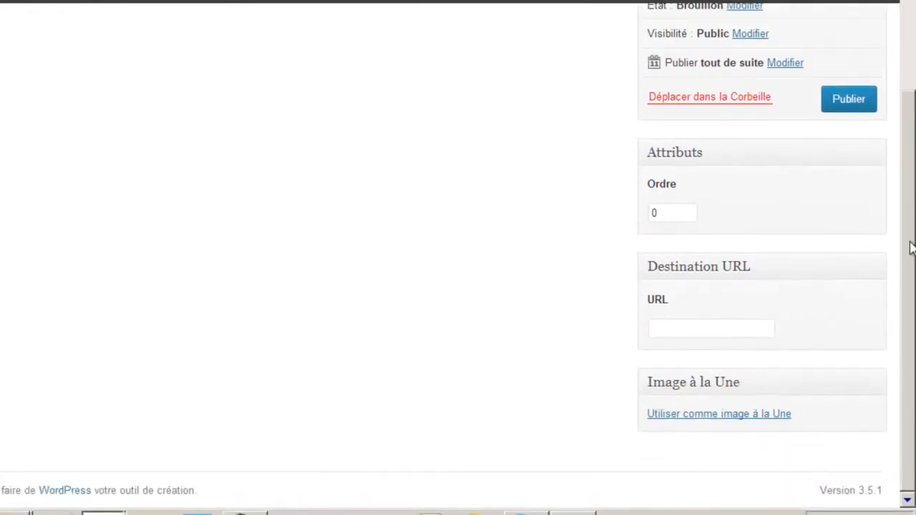
click(698, 412)
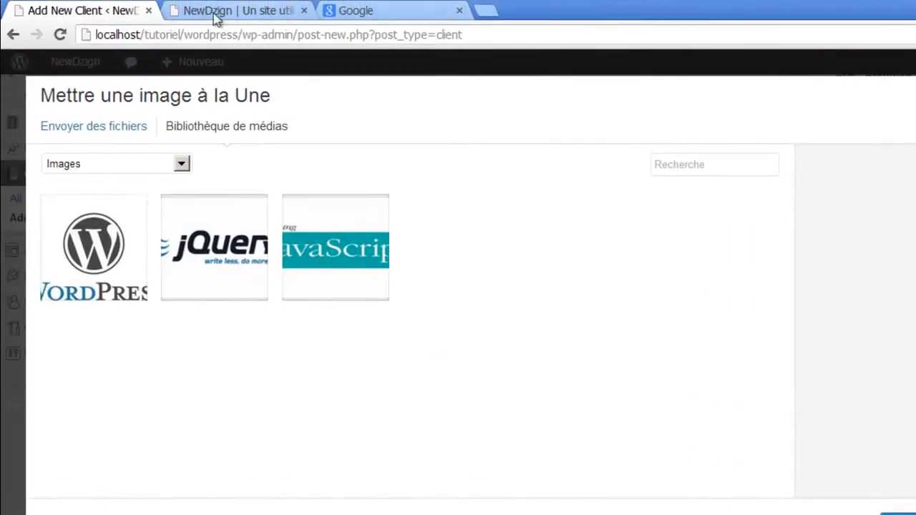
click(116, 126)
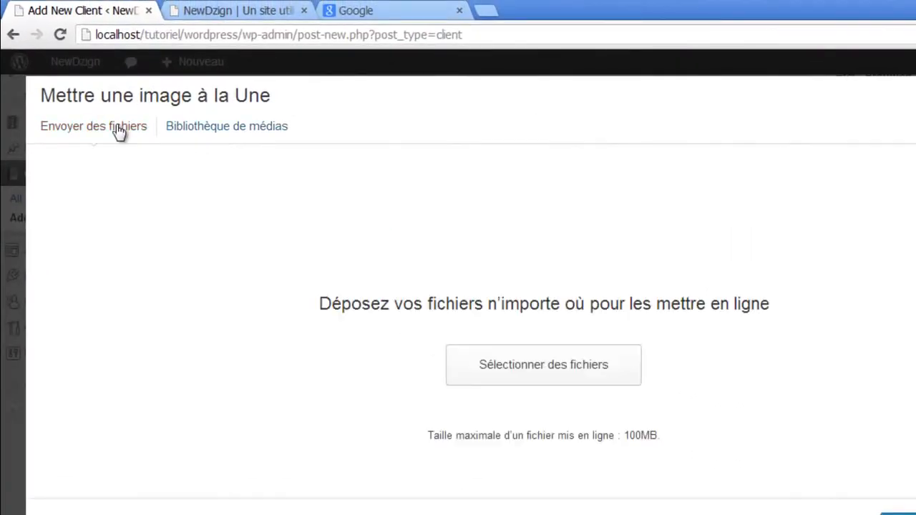
click(565, 382)
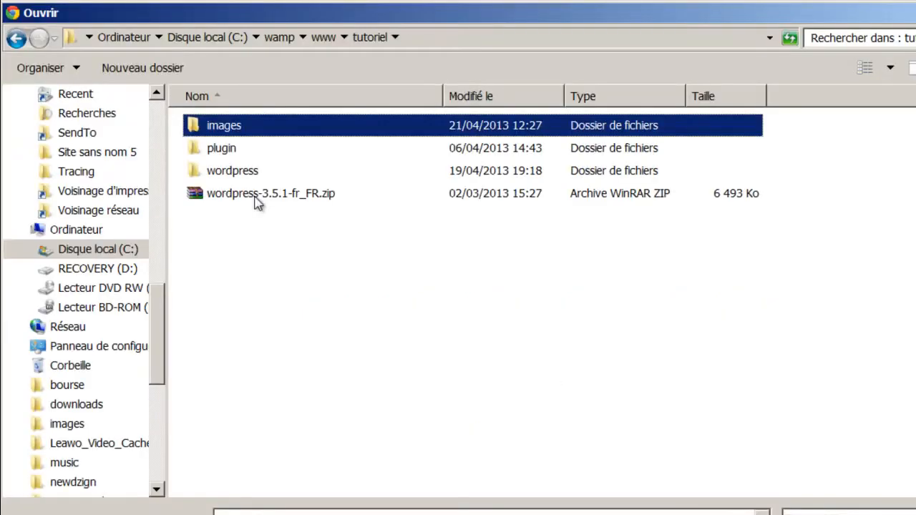
key(Return)
Step: Check the pixel dimensions of bouton j'aime.jpg in its file properties
double_click(232, 141)
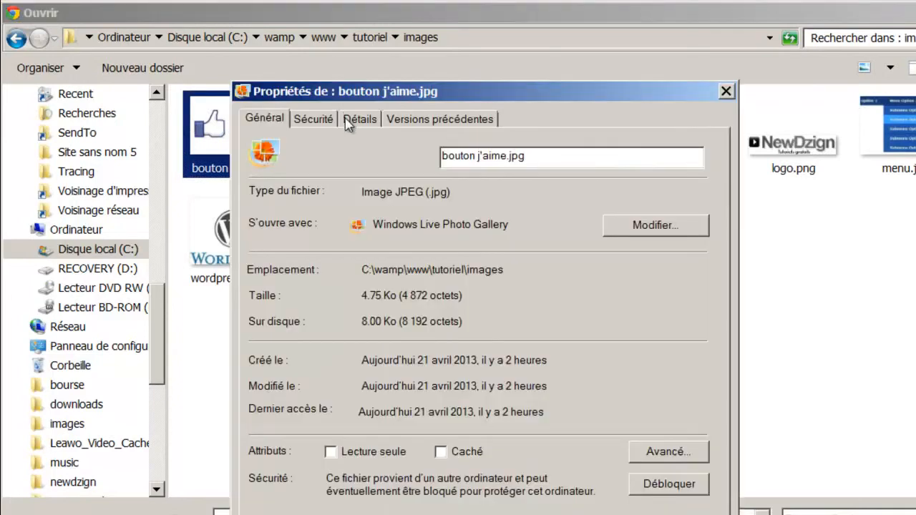
click(355, 118)
scroll(386, 337, down, 2)
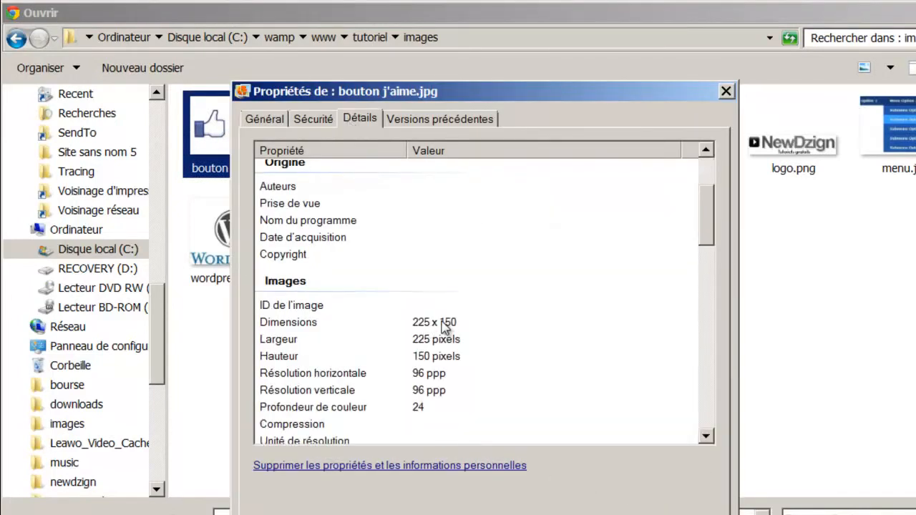
click(725, 91)
Step: Upload bouton j'aime.jpg and set it as the client's featured image
double_click(228, 140)
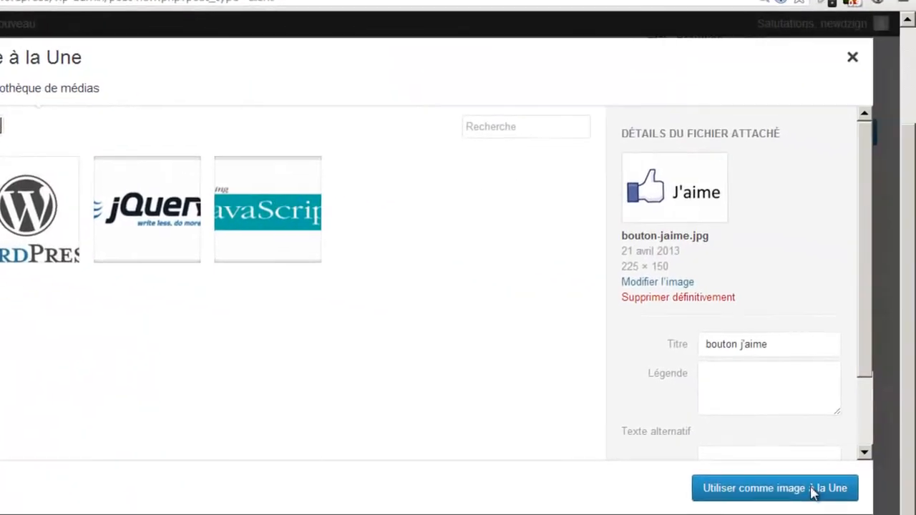
click(813, 489)
drag(913, 274, 913, 375)
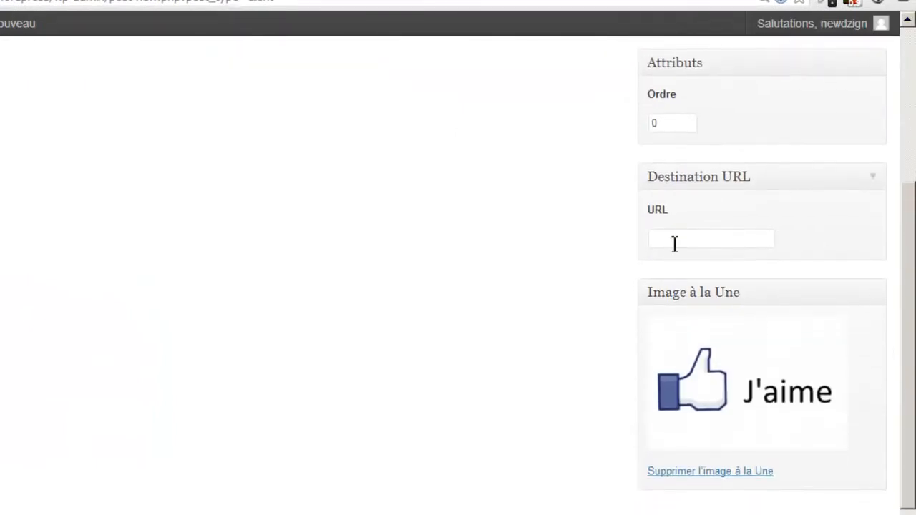
Step: Copy the address of the site's "Tutoriels wordpress" article and paste it as the client's Destination URL
click(668, 241)
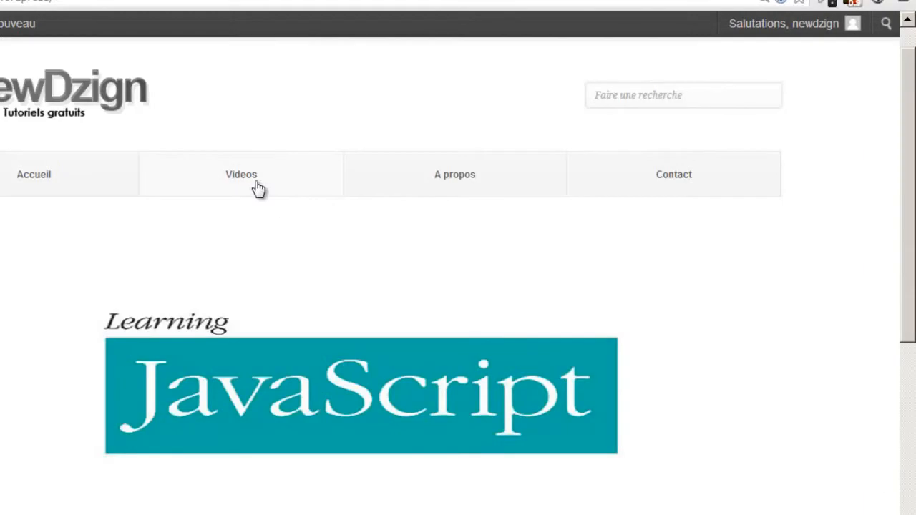
click(250, 173)
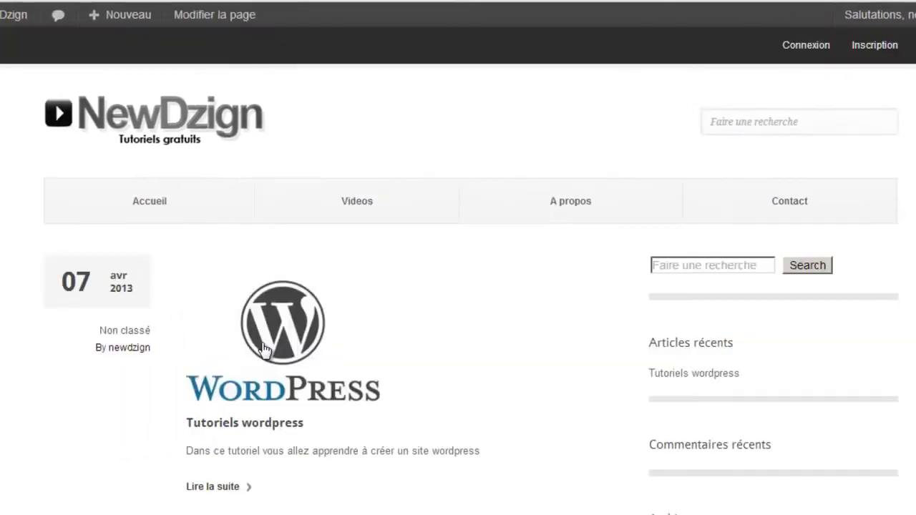
click(264, 349)
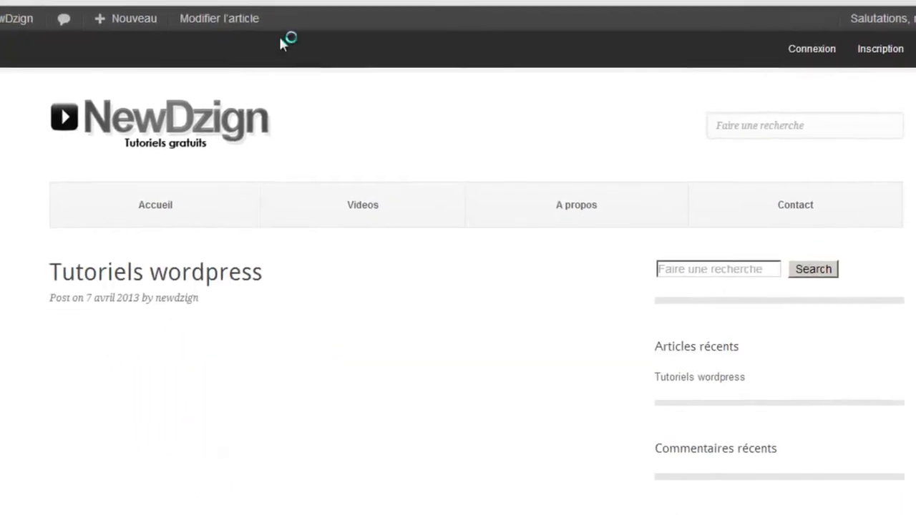
drag(367, 38, 85, 38)
click(70, 8)
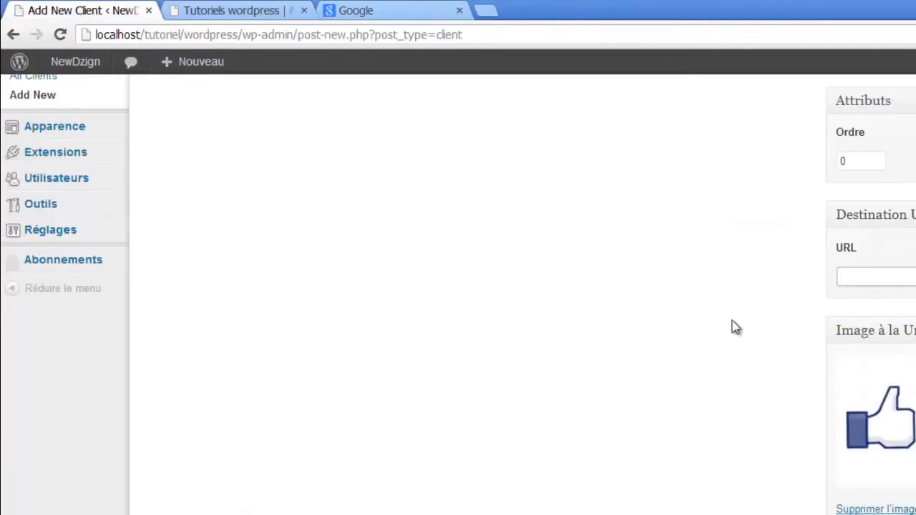
key(ctrl+v)
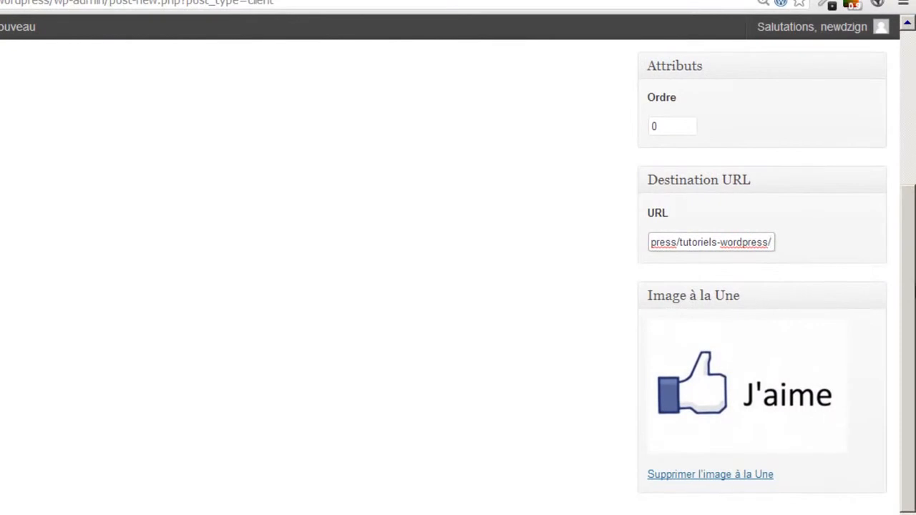
Step: Publish the "image 1" client entry
scroll(848, 248, down, 1)
scroll(849, 247, up, 4)
click(848, 248)
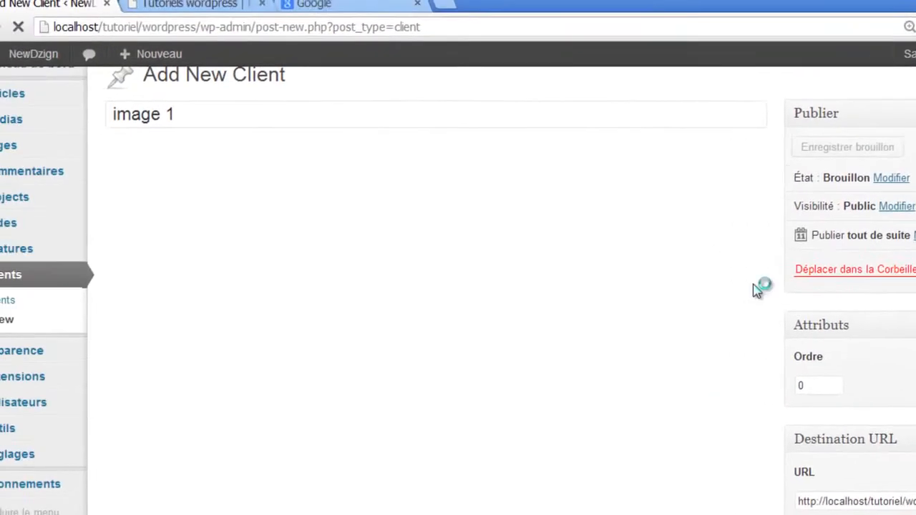
Step: Check the "Our Clients" block and its heading on the site's home page
click(60, 36)
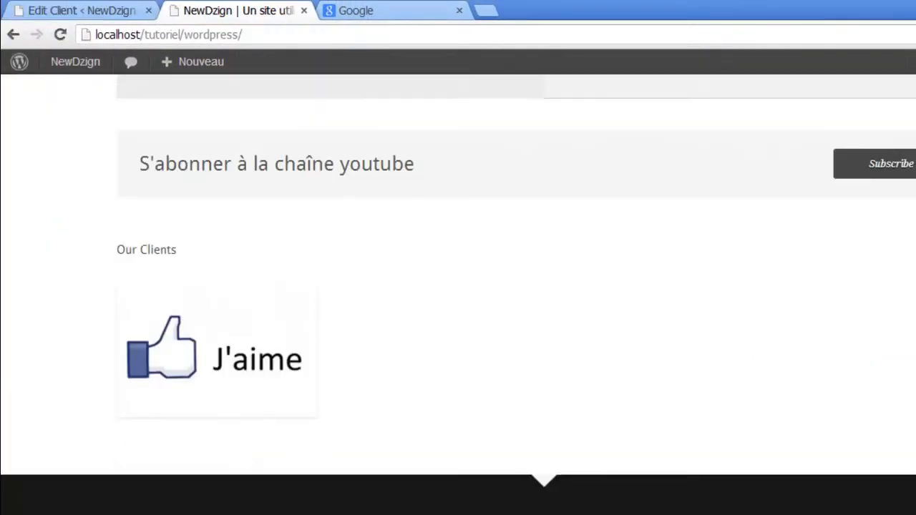
scroll(458, 286, down, 1)
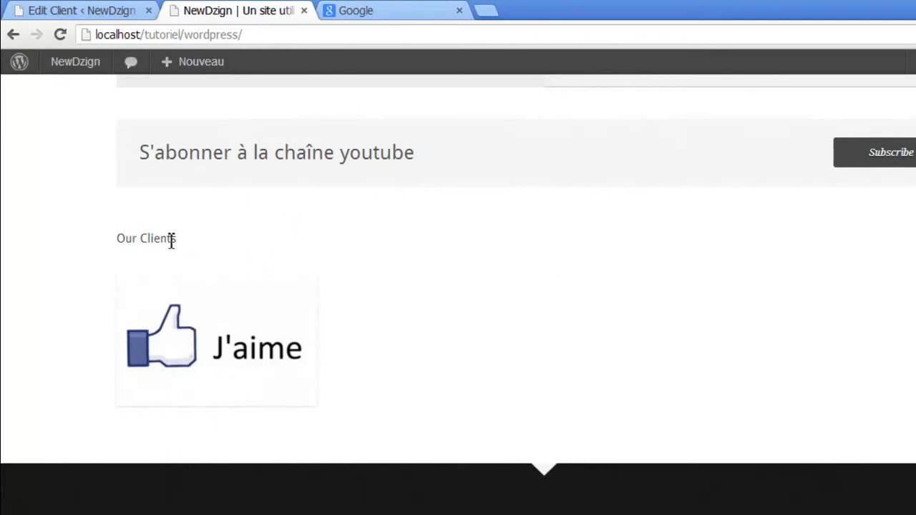
drag(179, 237, 107, 238)
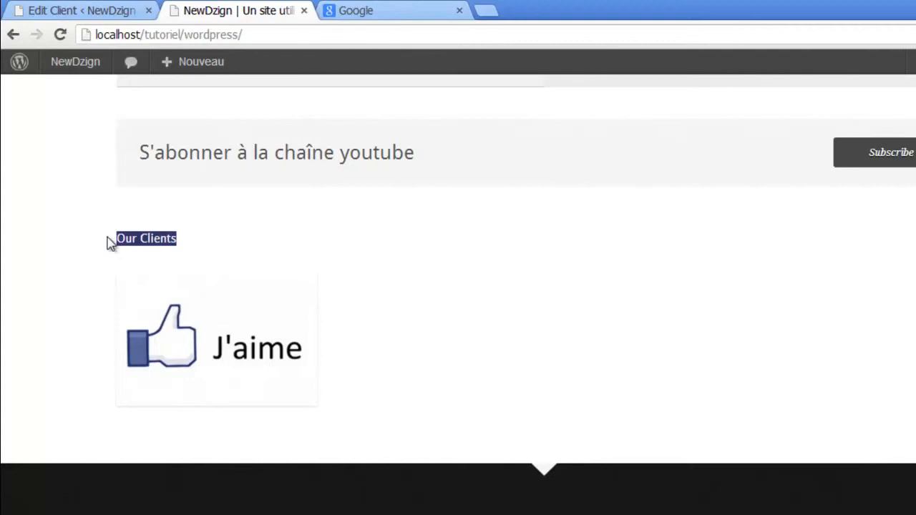
Step: Set the clients block title to "Vidéos aléatoires" in the theme settings and save them
click(82, 8)
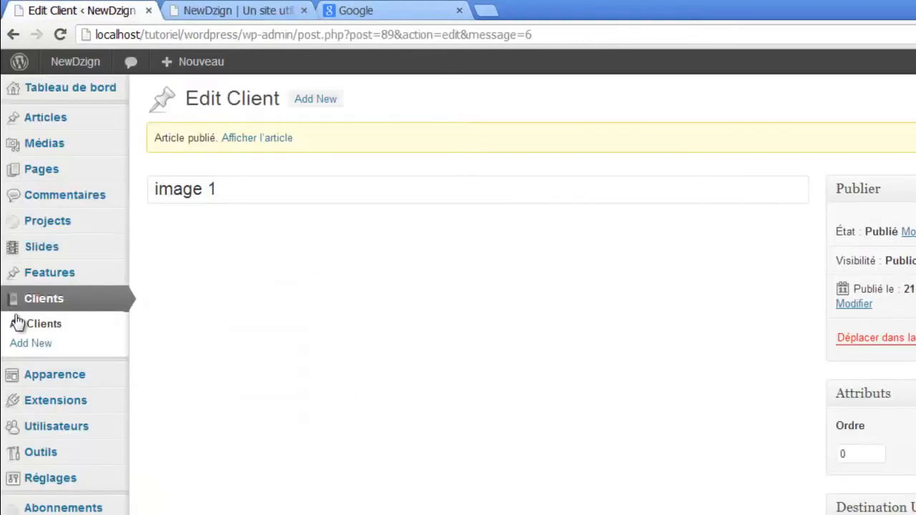
mouse_move(49, 382)
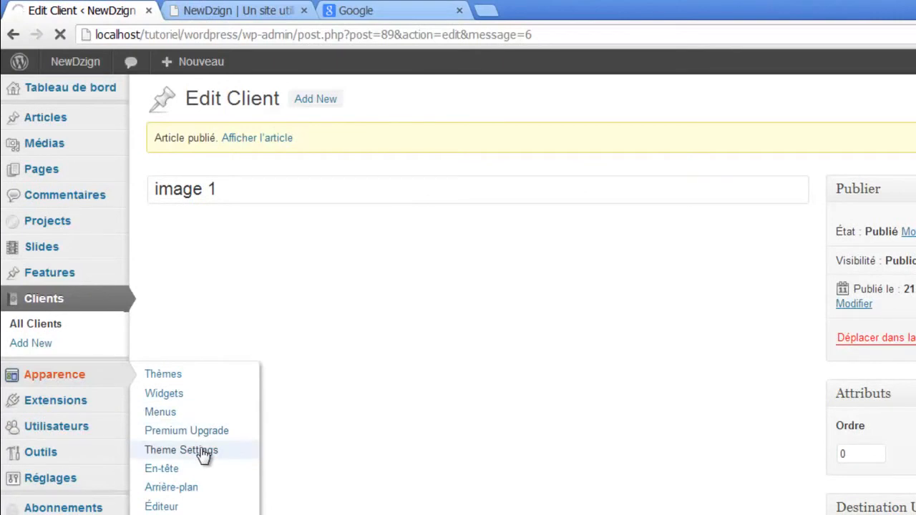
scroll(553, 311, down, 3)
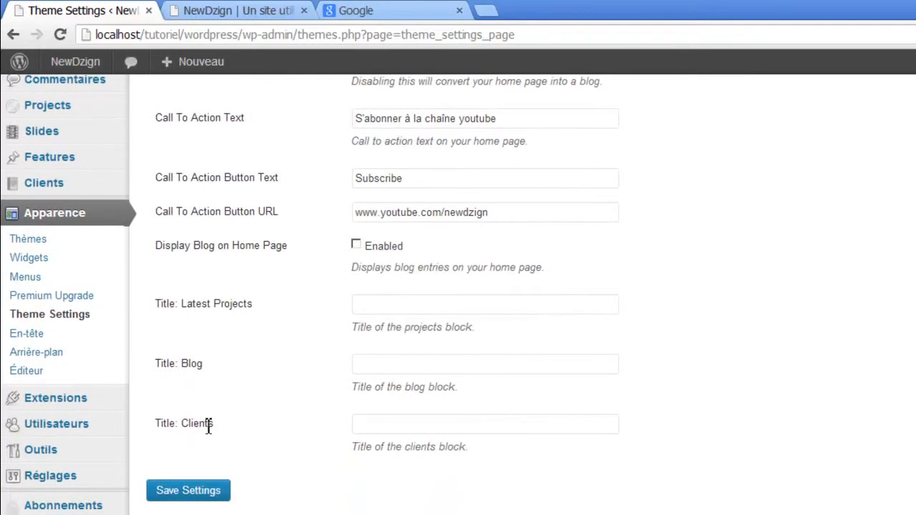
click(375, 425)
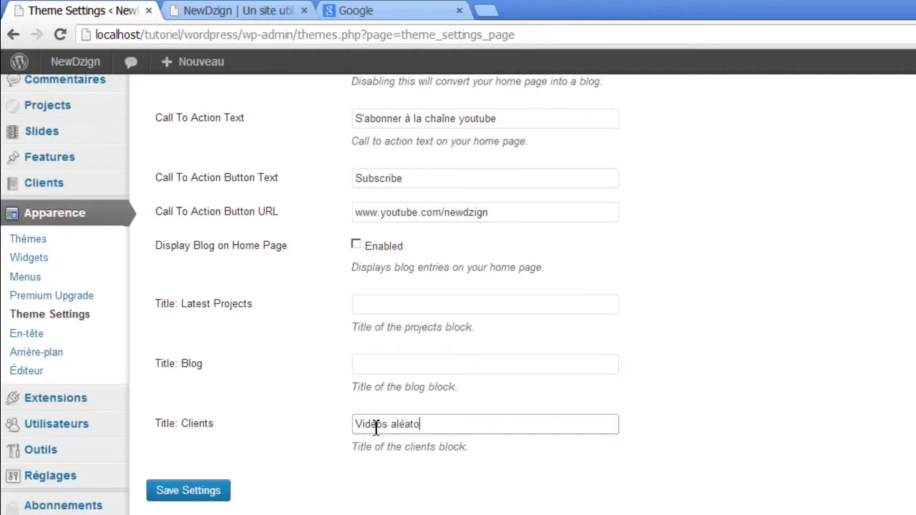
text(Vidéos aléatoires)
click(204, 491)
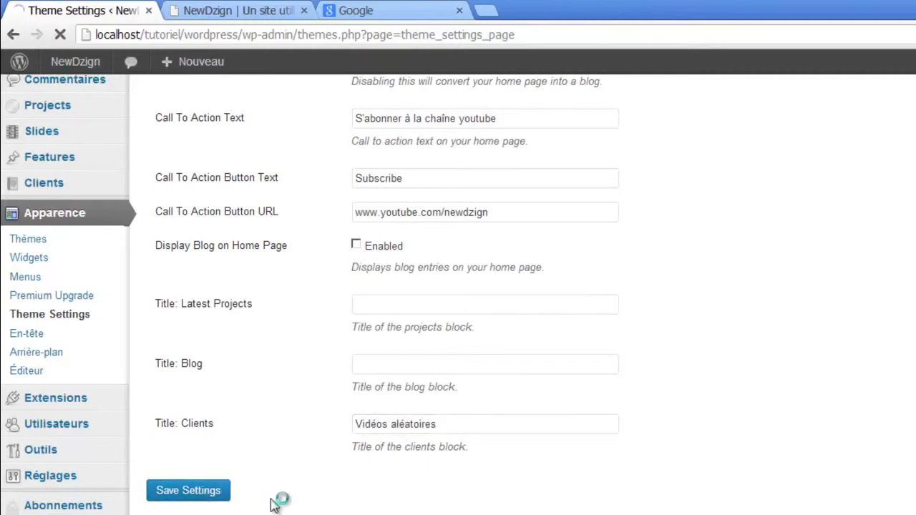
Step: Reload the site's home page and check the heading of the clients block
key(ctrl+Tab)
key(F5)
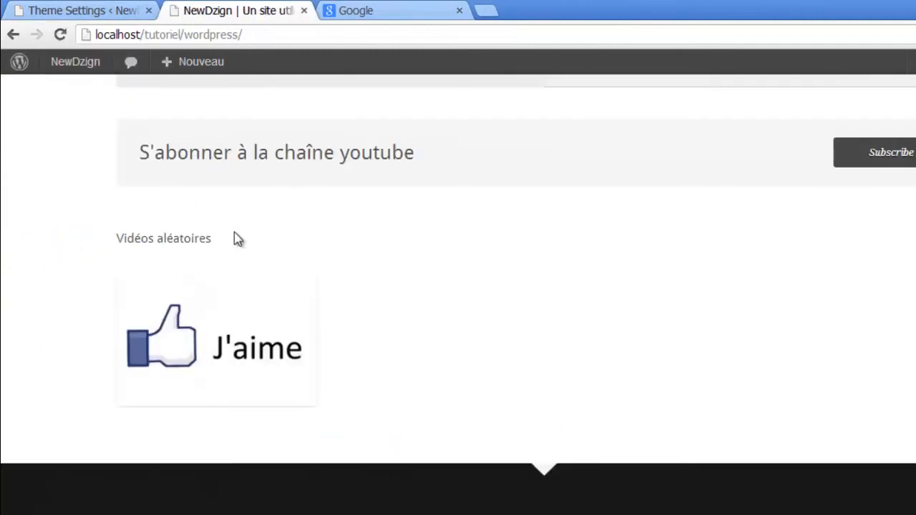
drag(224, 242, 41, 210)
click(506, 313)
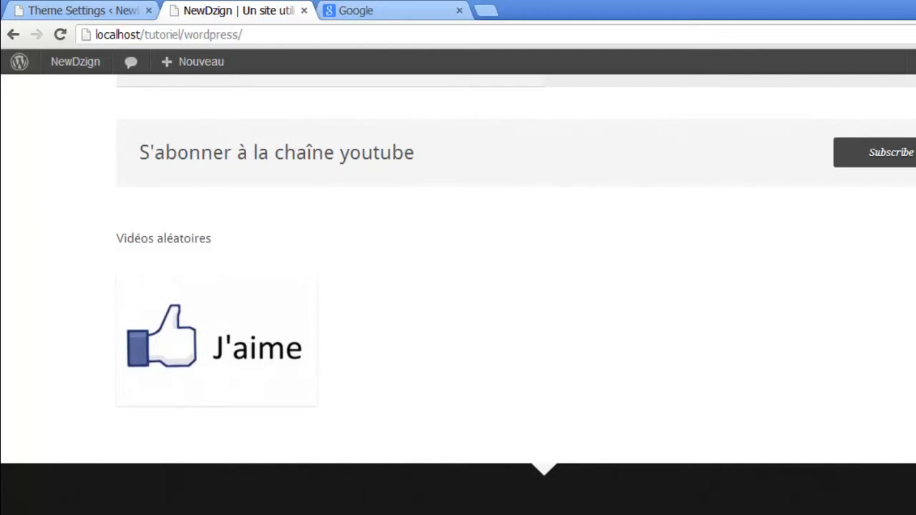
scroll(516, 293, up, 10)
scroll(515, 294, down, 10)
Step: Add a new client entry, upload compteur de visites.jpg as its featured image and publish the entry
click(83, 11)
mouse_move(43, 358)
click(177, 373)
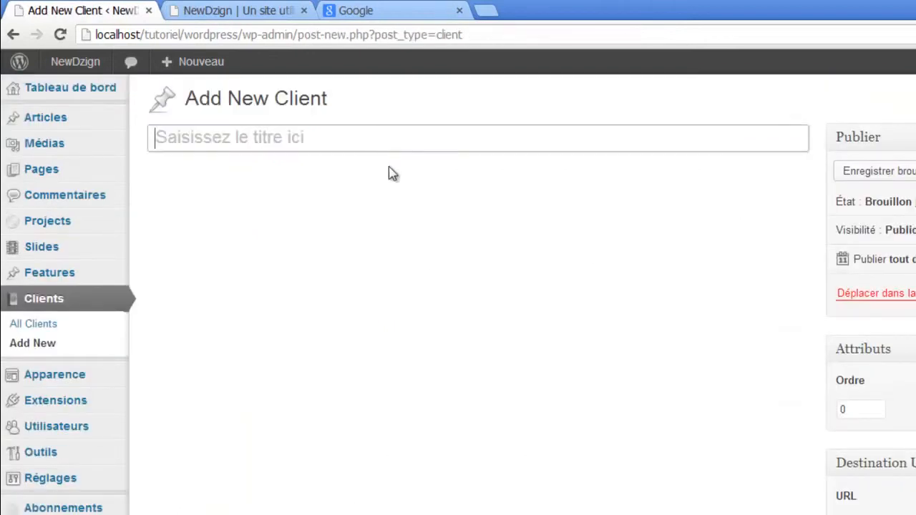
scroll(393, 174, down, 2)
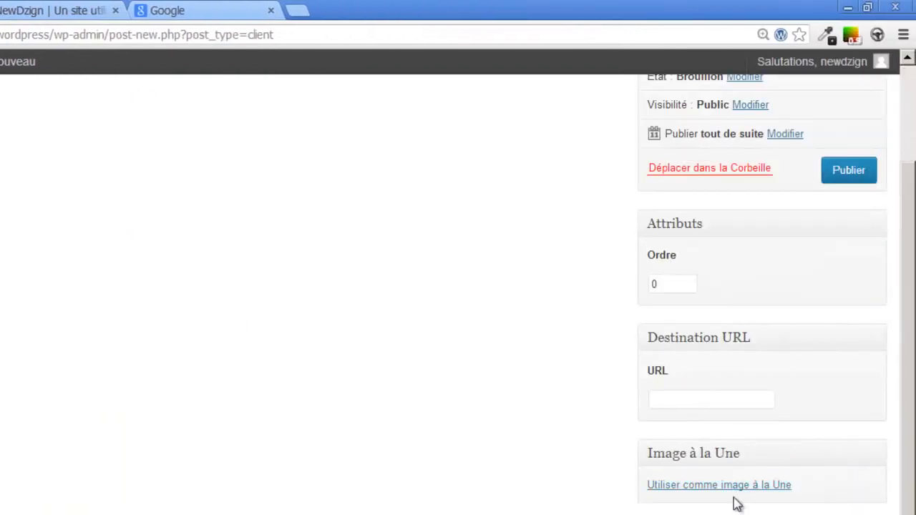
click(733, 487)
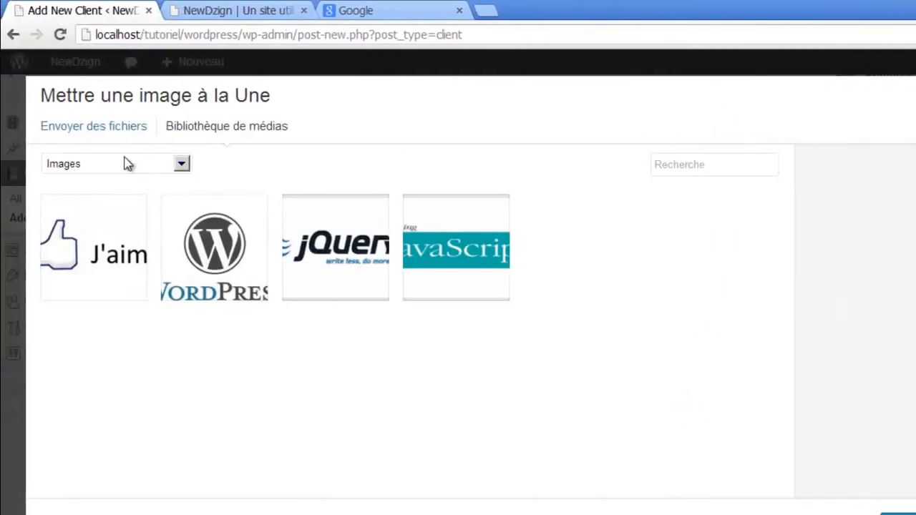
click(109, 131)
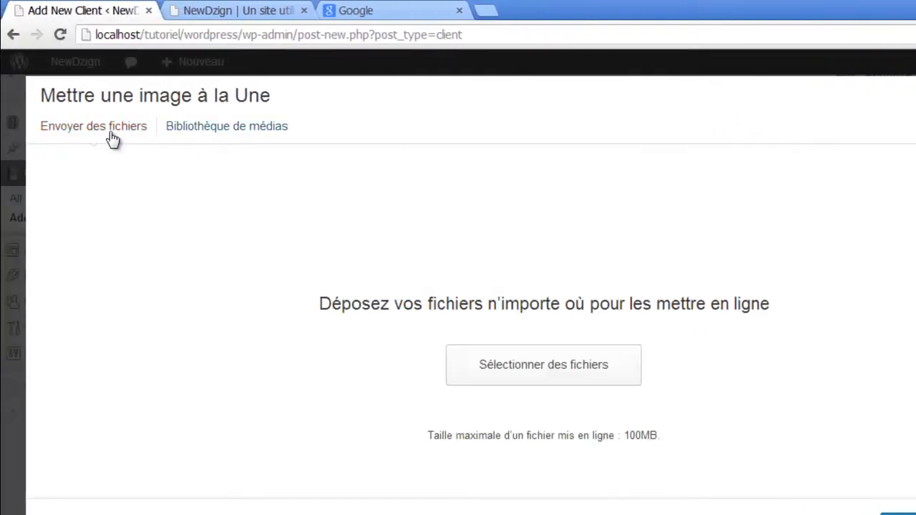
click(477, 381)
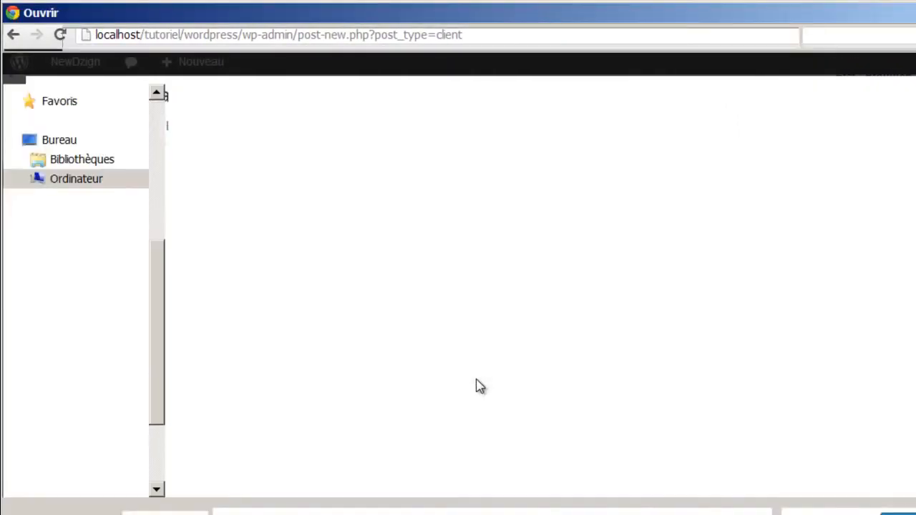
double_click(342, 140)
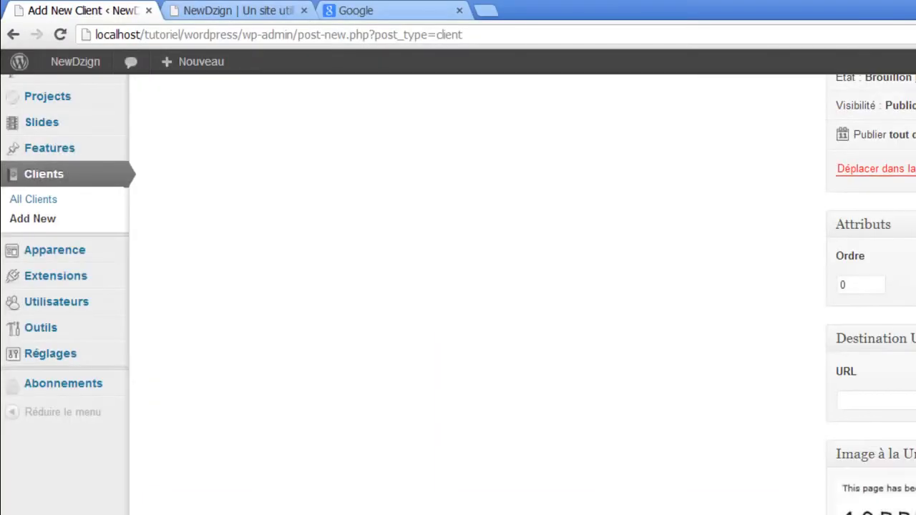
Step: Add a client titled "image 3", upload info-bulle.jpg as its featured image and publish the entry
click(313, 102)
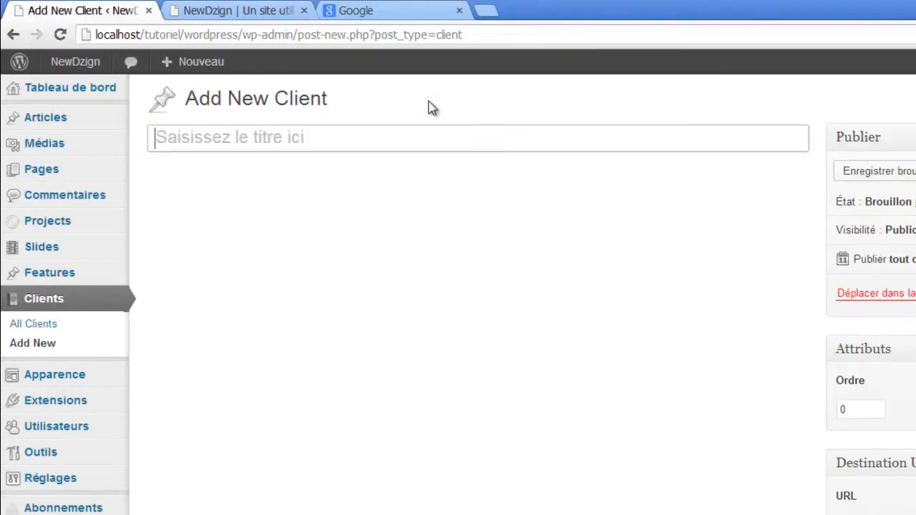
text(image)
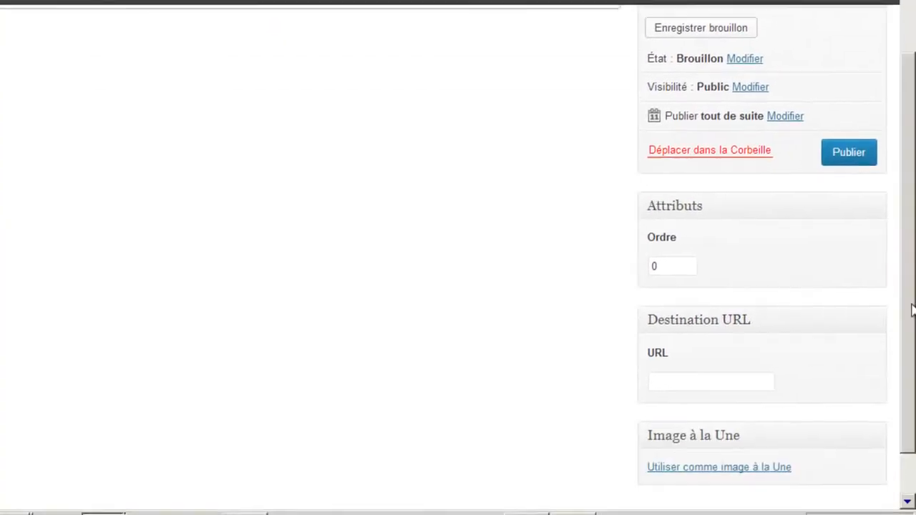
click(728, 416)
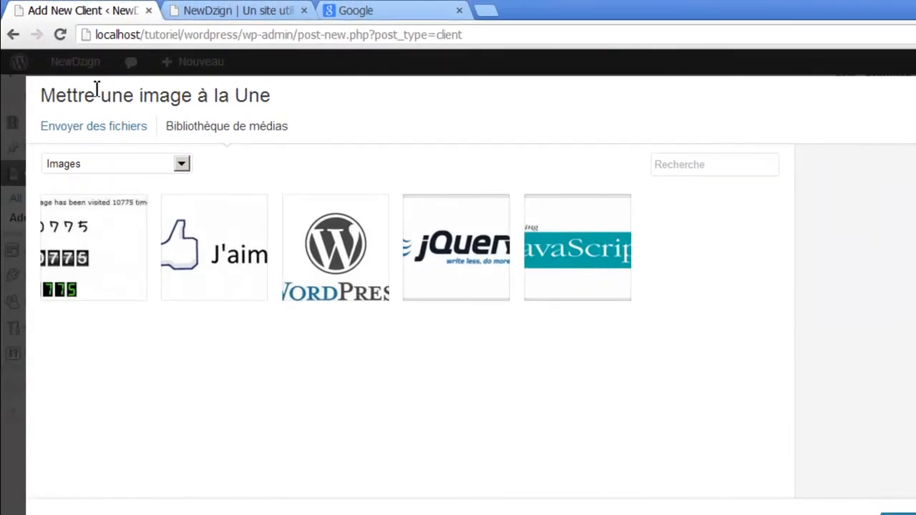
click(97, 129)
click(523, 355)
double_click(431, 180)
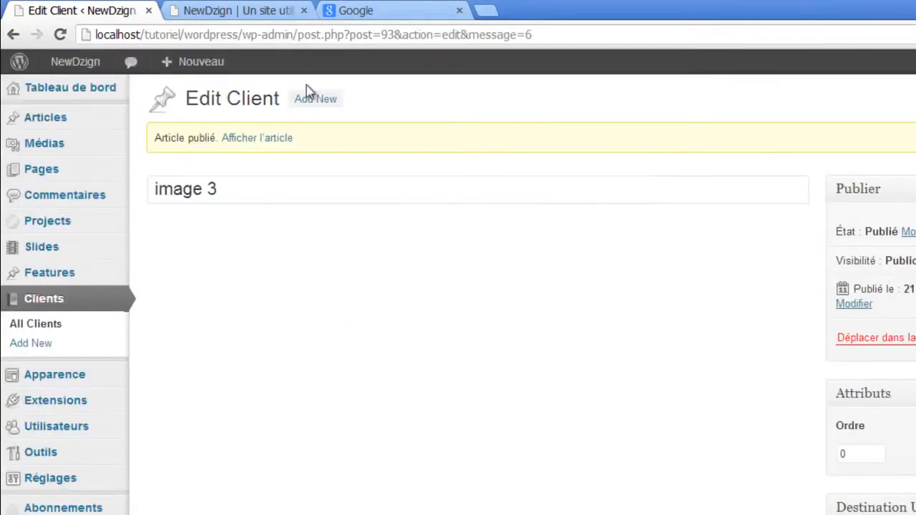
Step: Add a client titled "image 4" with menu.jpg as its featured image and publish the entry
click(308, 102)
text(image 4)
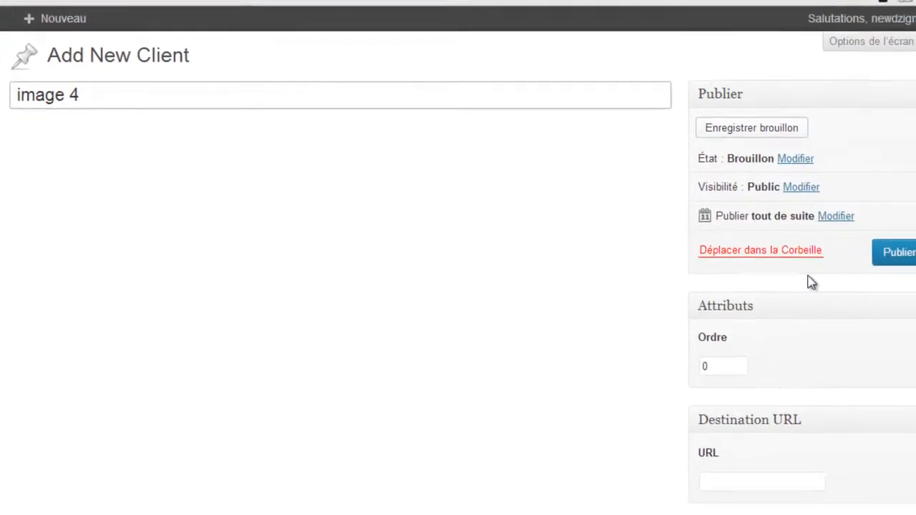
scroll(832, 288, down, 2)
click(907, 259)
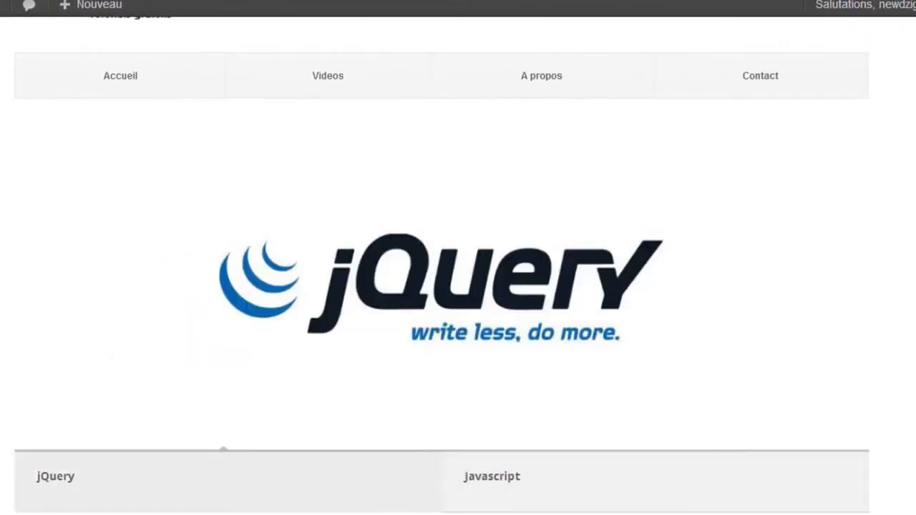
Step: Check the row of client images under "Vidéos aléatoires" on the site's home page
scroll(442, 286, down, 6)
scroll(835, 368, down, 1)
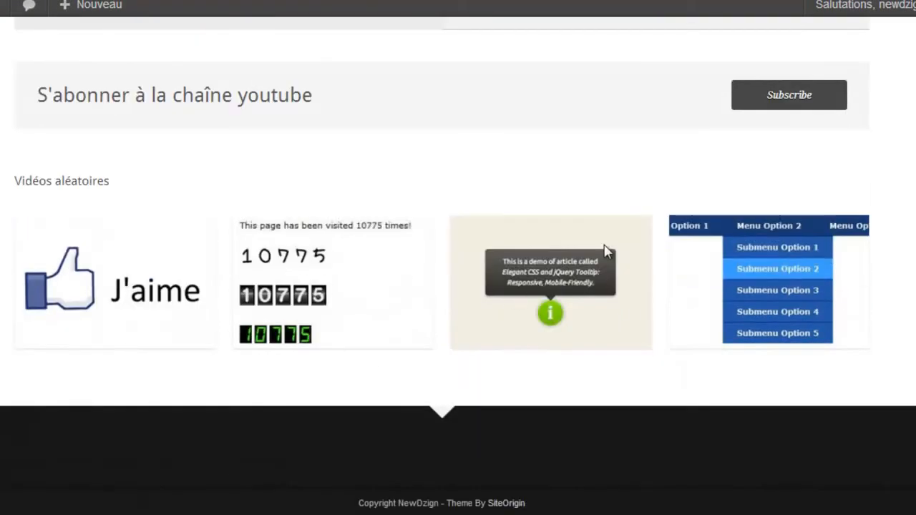
scroll(442, 286, up, 8)
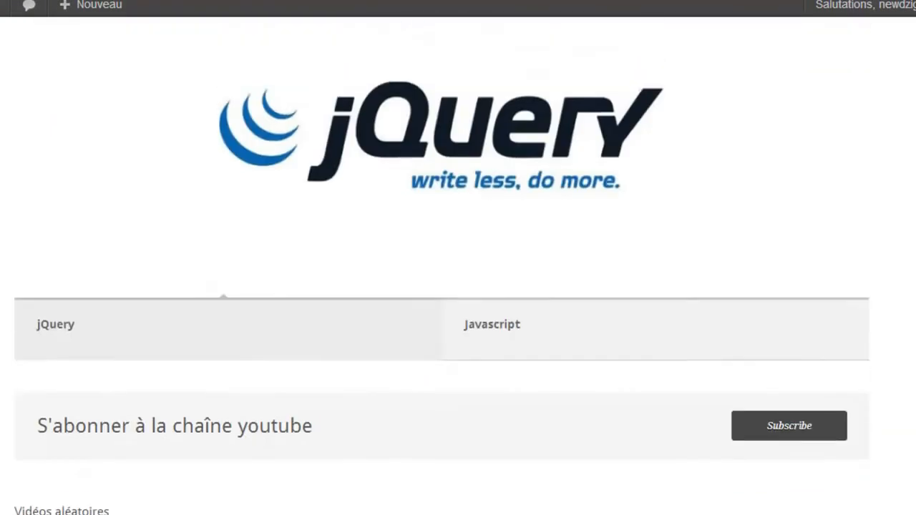
scroll(601, 241, up, 1)
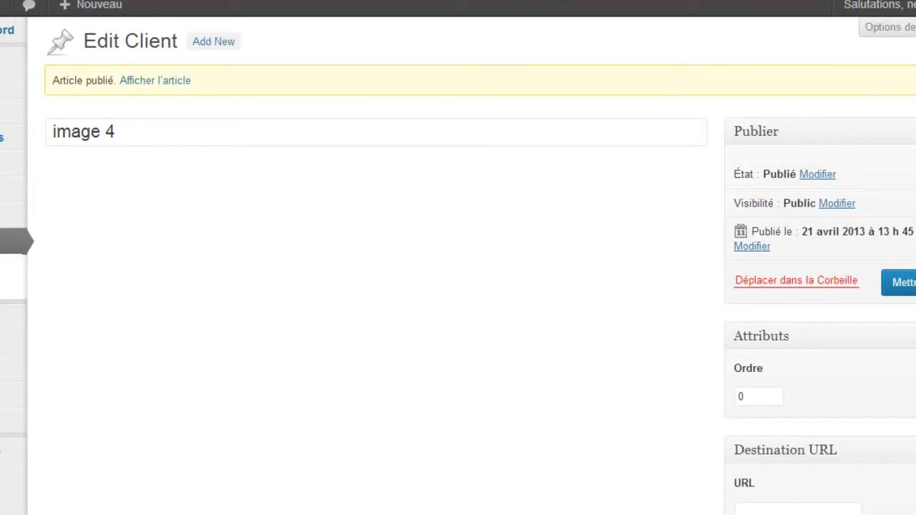
Step: Start a new page titled "A propos"
mouse_move(29, 164)
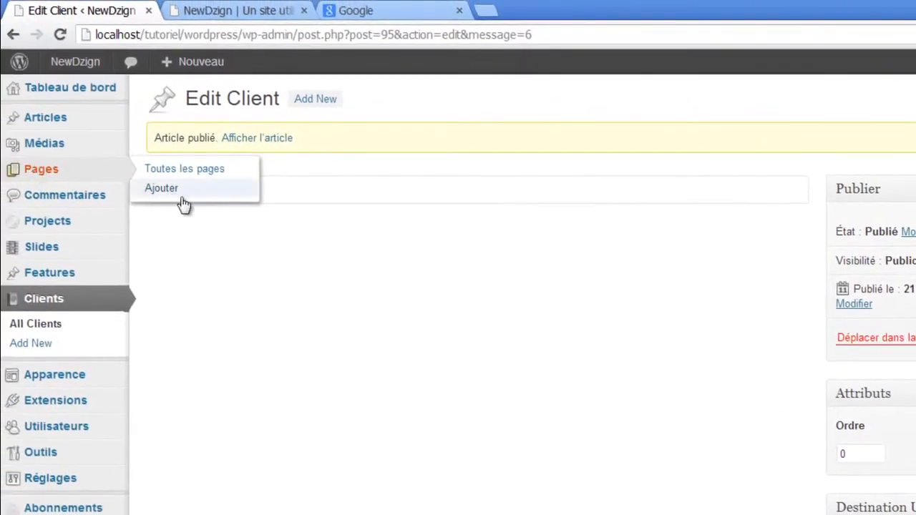
click(166, 192)
text(A propos)
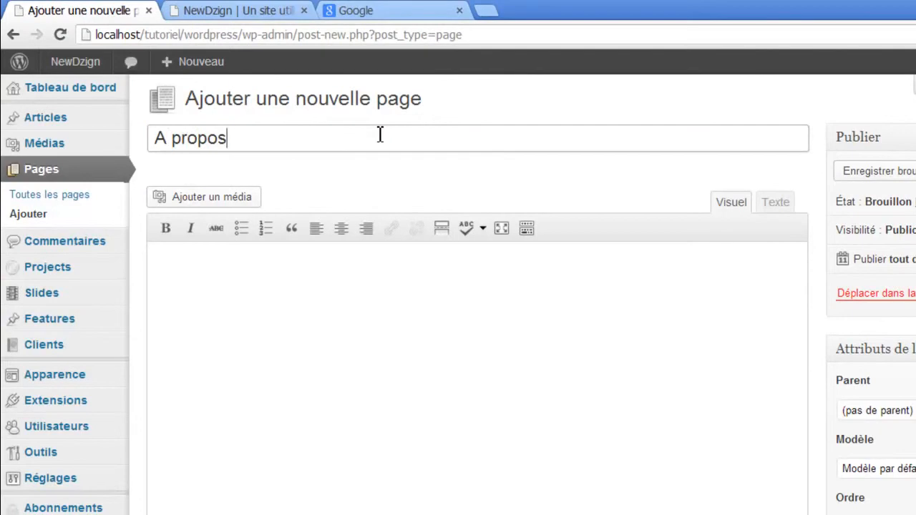
click(218, 296)
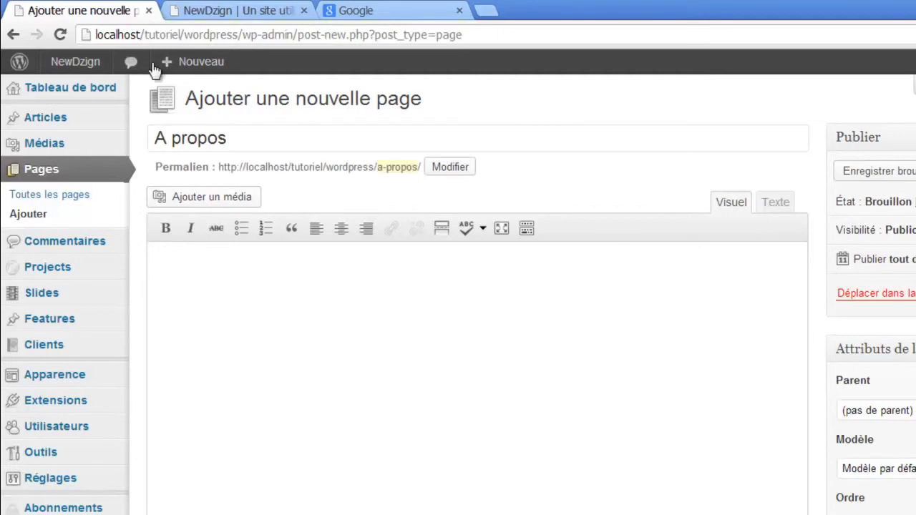
Step: Upload me.jpg from the tutoriel images folder as media for the "A propos" page
click(217, 203)
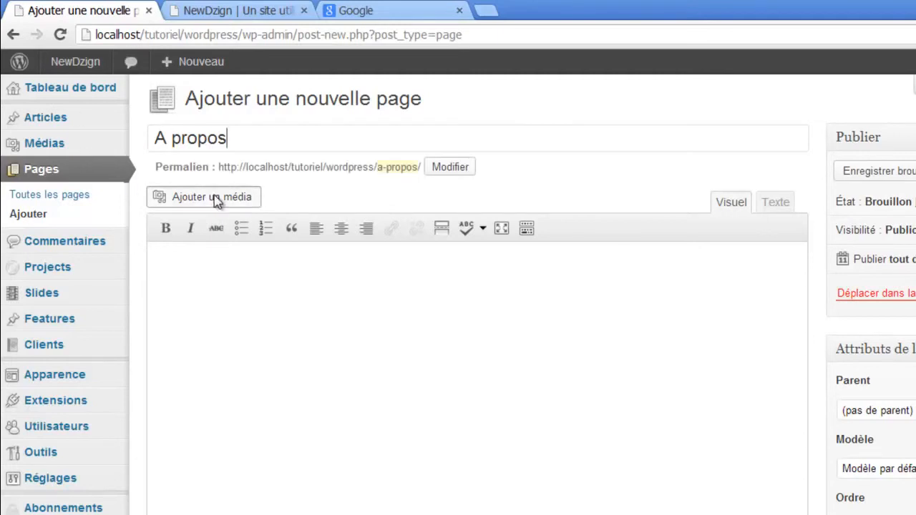
click(269, 127)
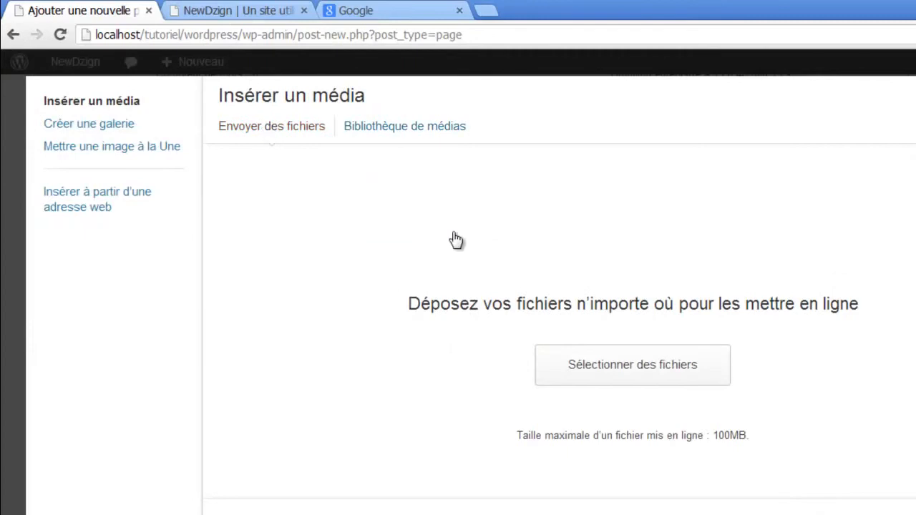
click(585, 376)
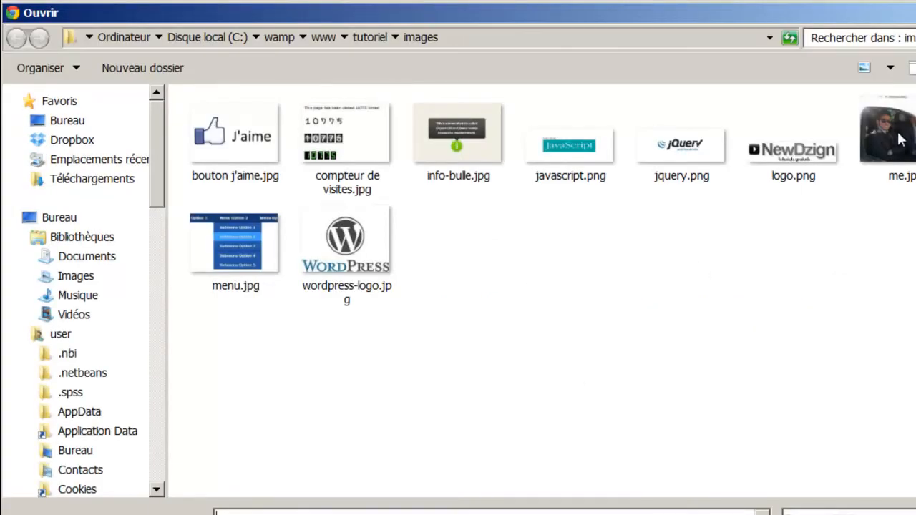
double_click(898, 132)
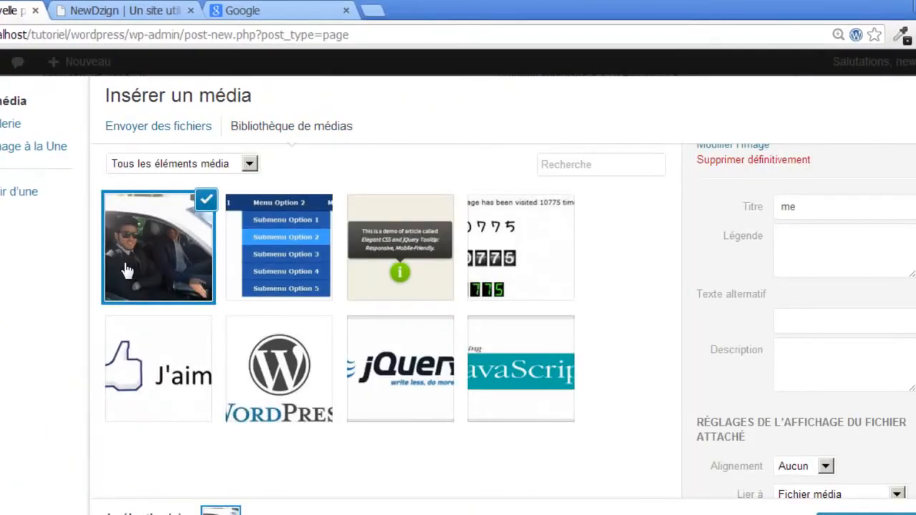
Step: Open me.jpg in the image editor and crop it to the man in sunglasses, a selection of about 450 × 580
scroll(720, 319, up, 3)
click(720, 307)
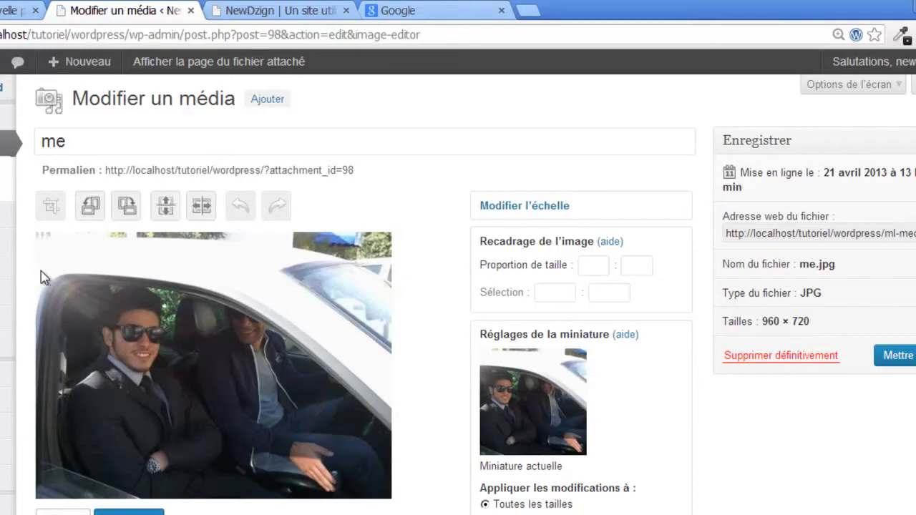
drag(122, 317, 130, 345)
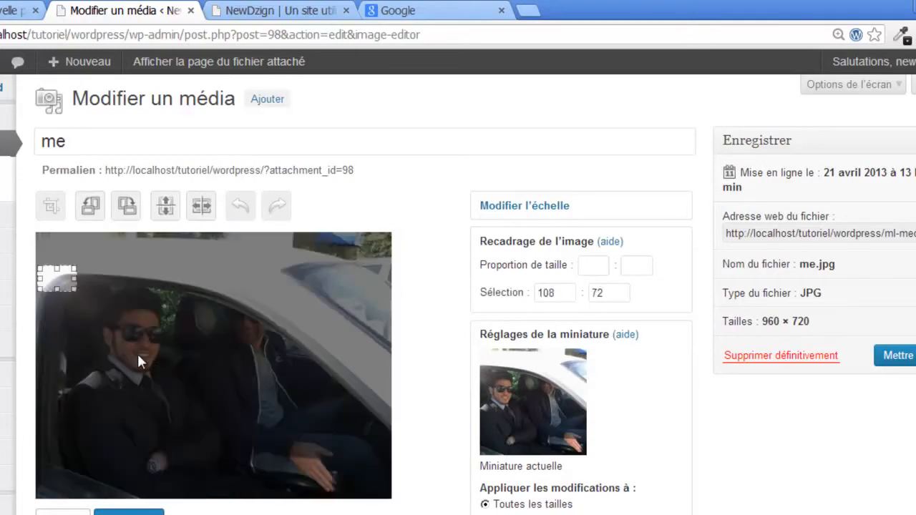
drag(60, 280, 212, 478)
drag(54, 271, 48, 263)
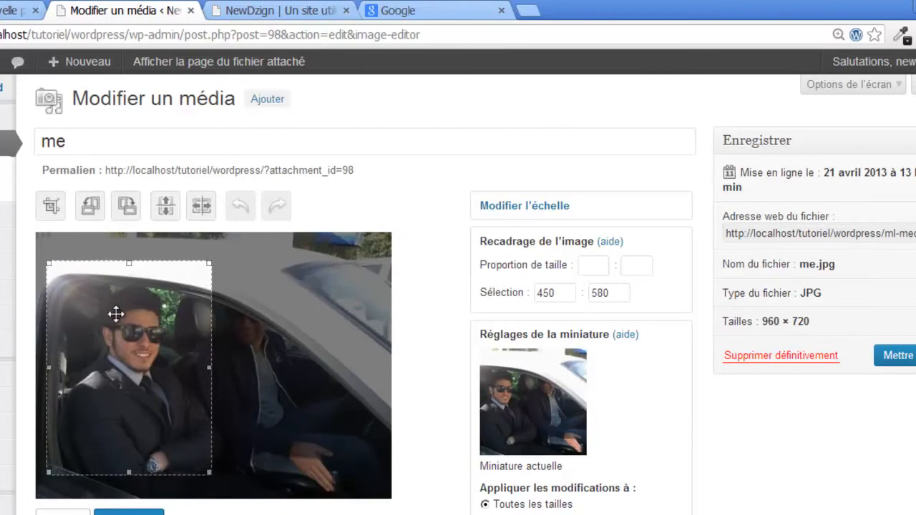
click(51, 207)
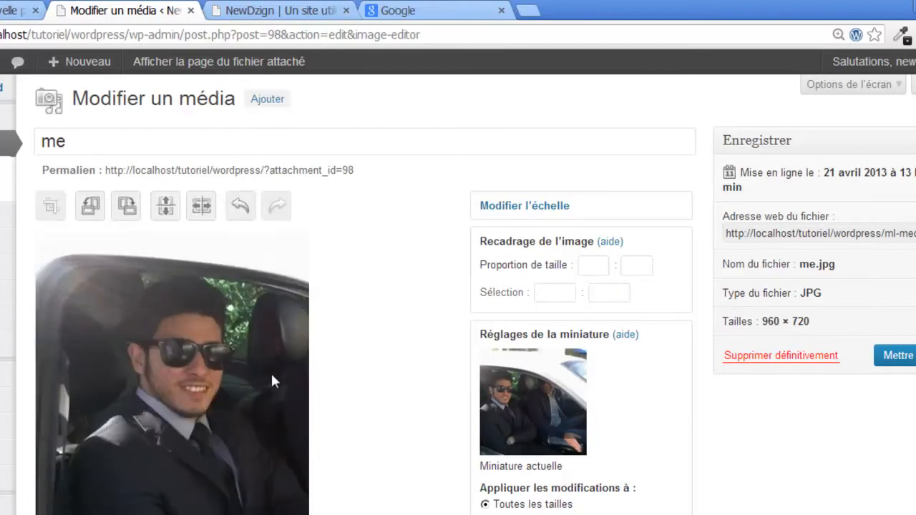
Step: Save the cropped me.jpg image and update its media entry
scroll(143, 482, down, 2)
click(143, 482)
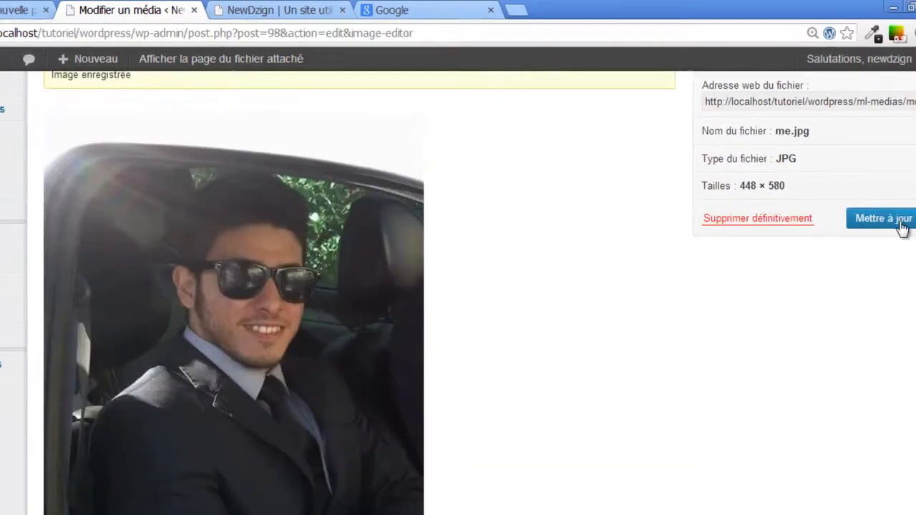
click(900, 224)
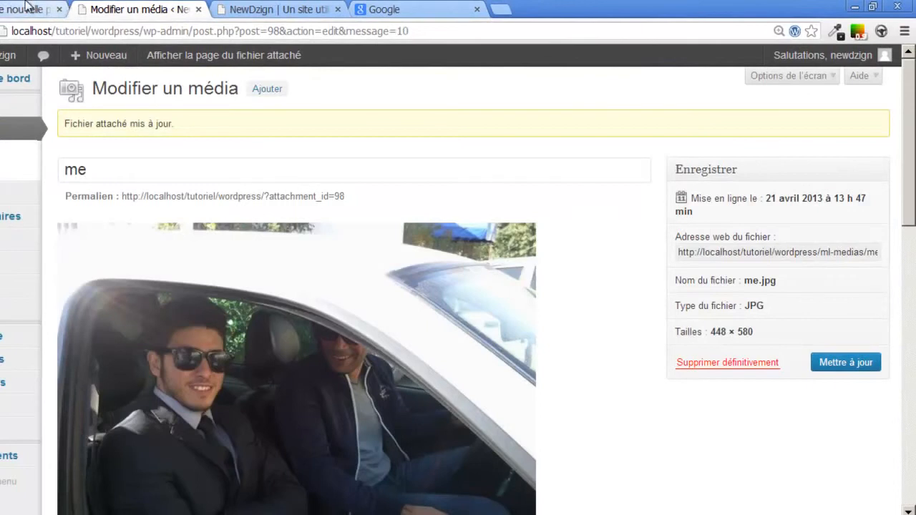
Step: Insert the cropped me.jpg from the media library into the "A propos" page
click(15, 8)
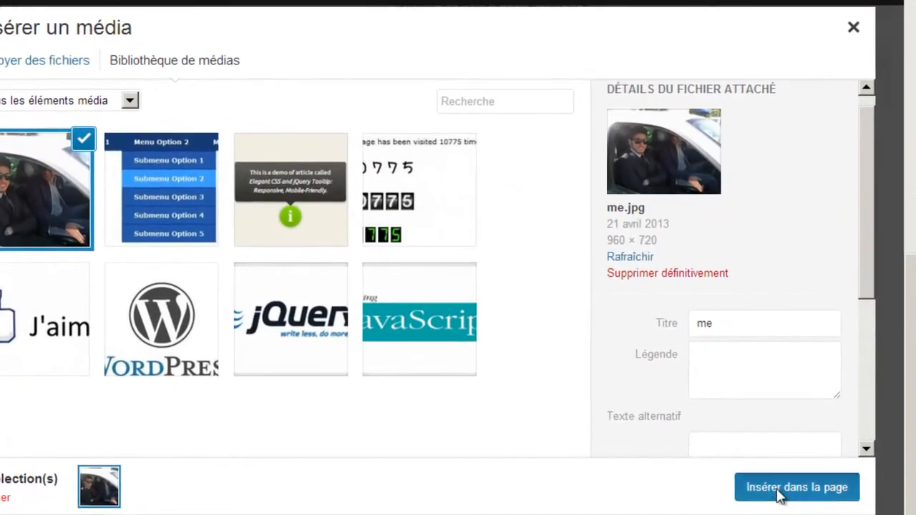
click(780, 490)
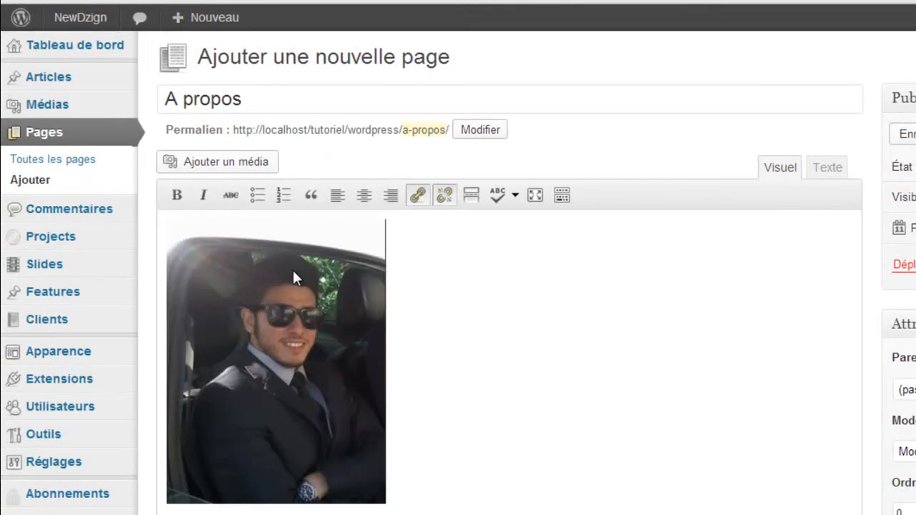
scroll(682, 305, down, 3)
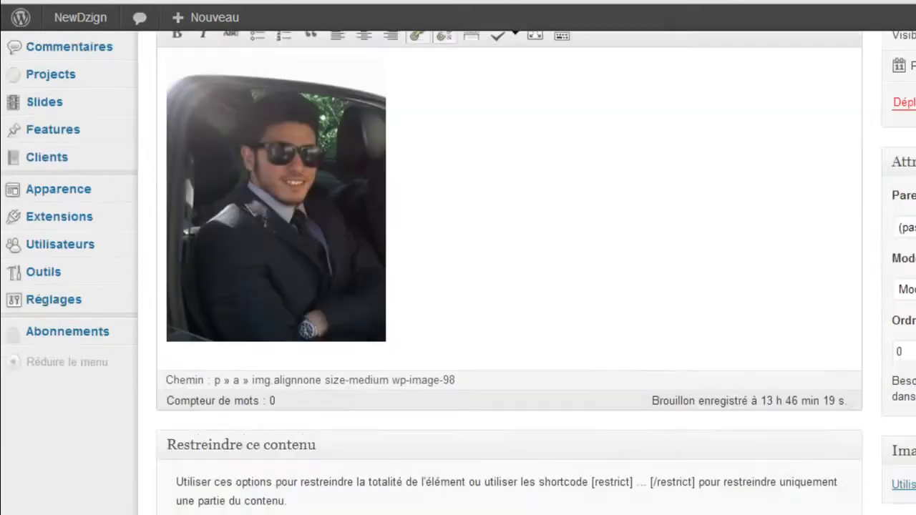
scroll(682, 305, up, 2)
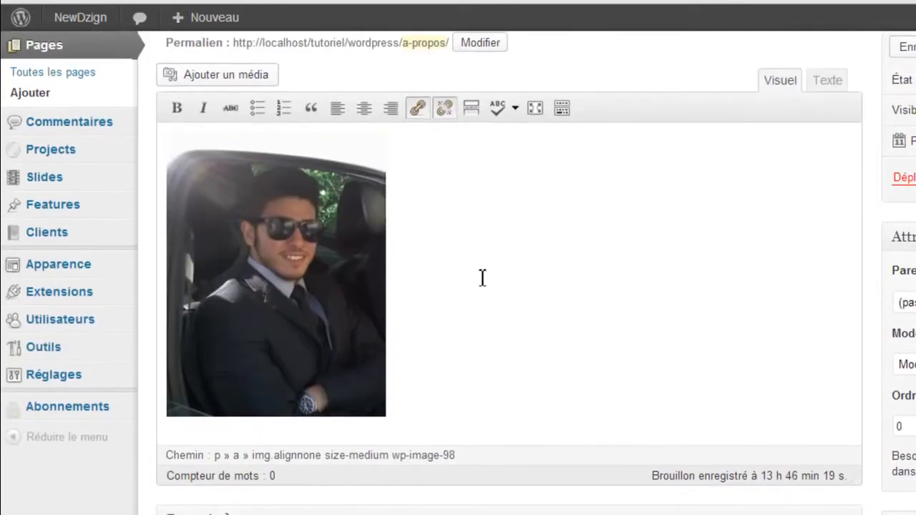
Step: Align the photo left, using the filler text "qsdkkqsdjqsdqsd" beside it as a wrapping test, and delete that text
text(qsdkkqsdjqsdqsd)
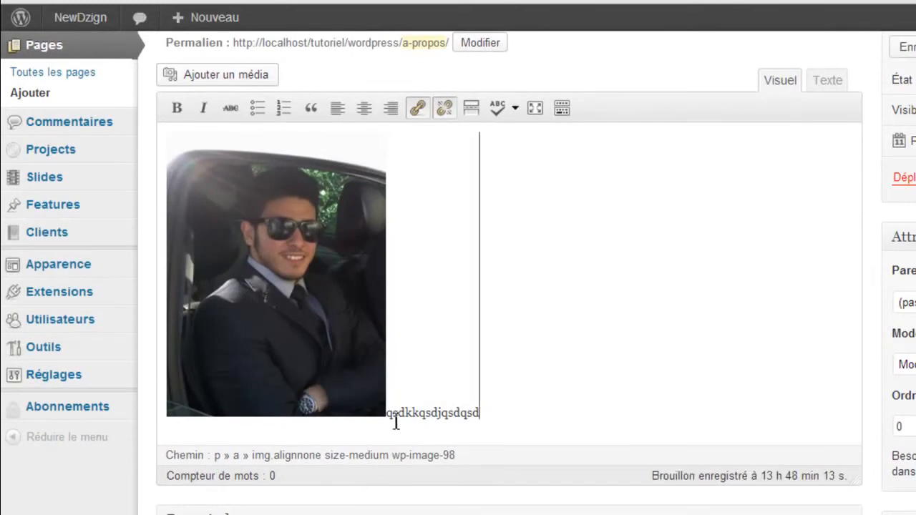
click(263, 247)
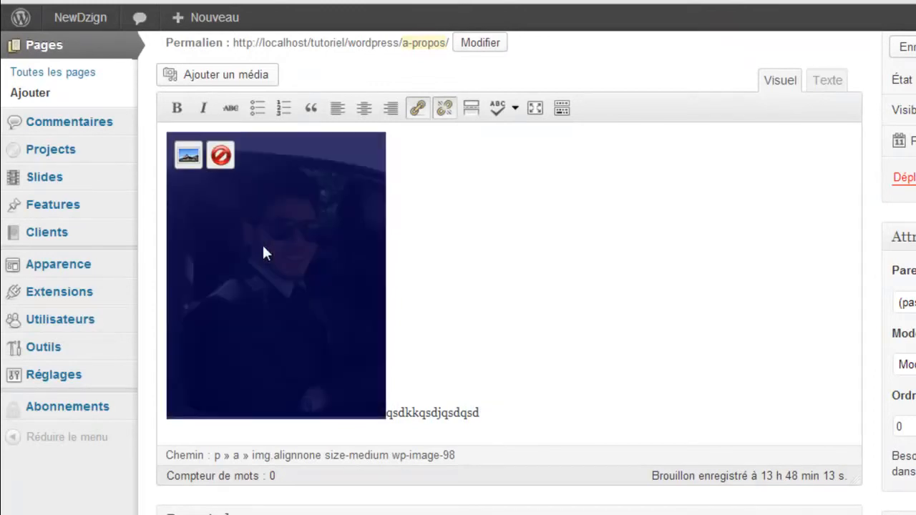
click(337, 111)
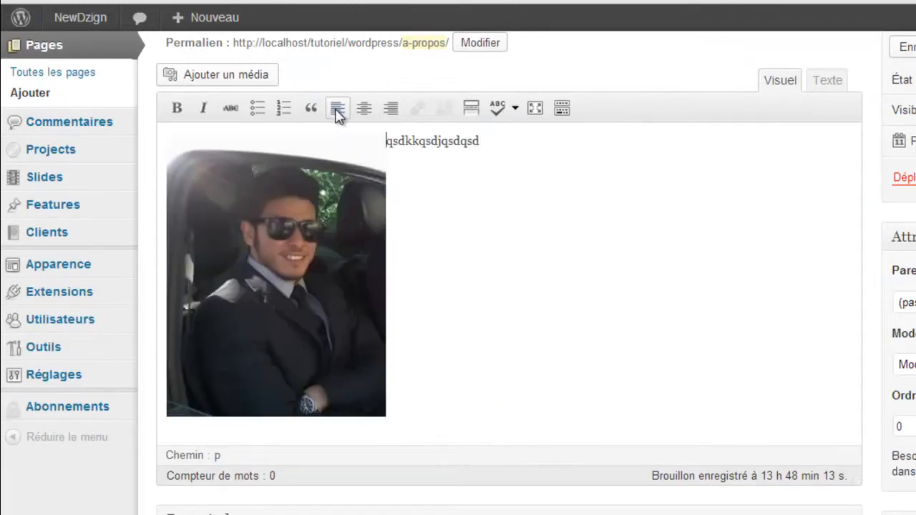
drag(490, 141, 368, 146)
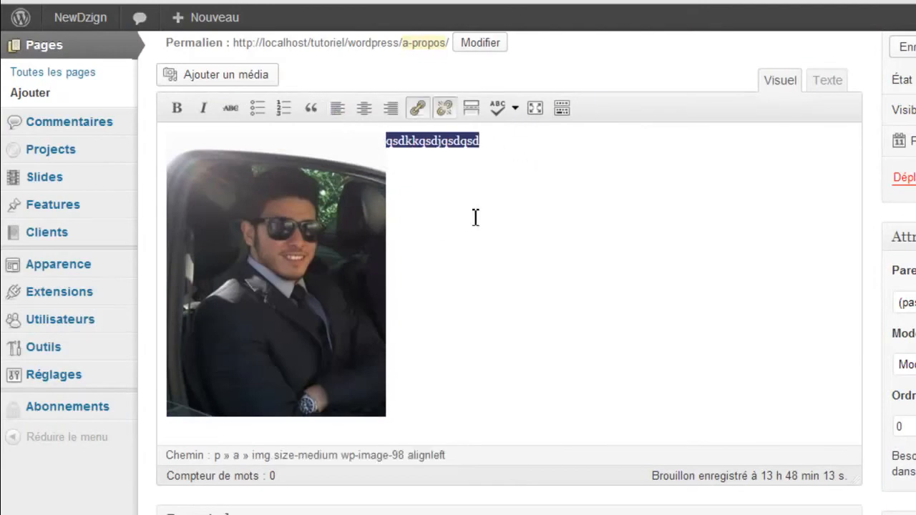
key(BackSpace)
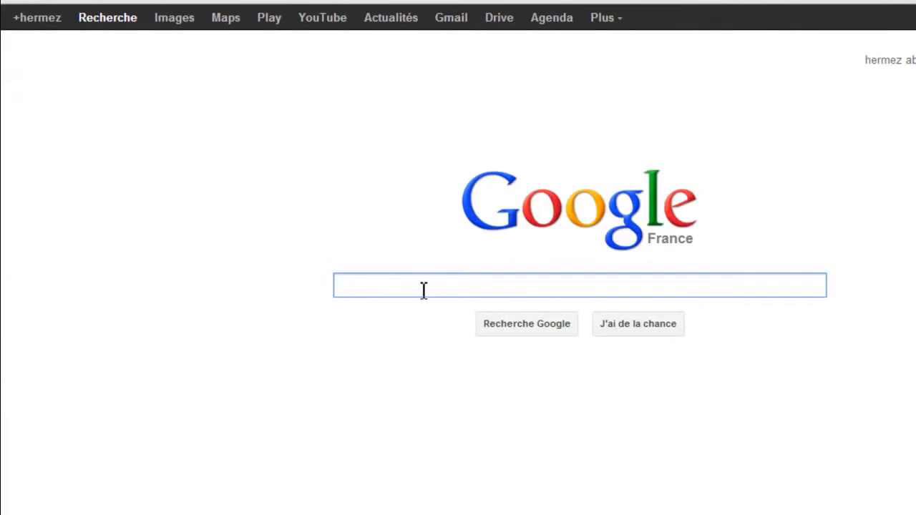
Step: Find an online dummy text generator, generate 5 paragraphs, and paste them beside the photo on the "A propos" page
text(texte ak)
key(BackSpace)
key(Down)
key(Return)
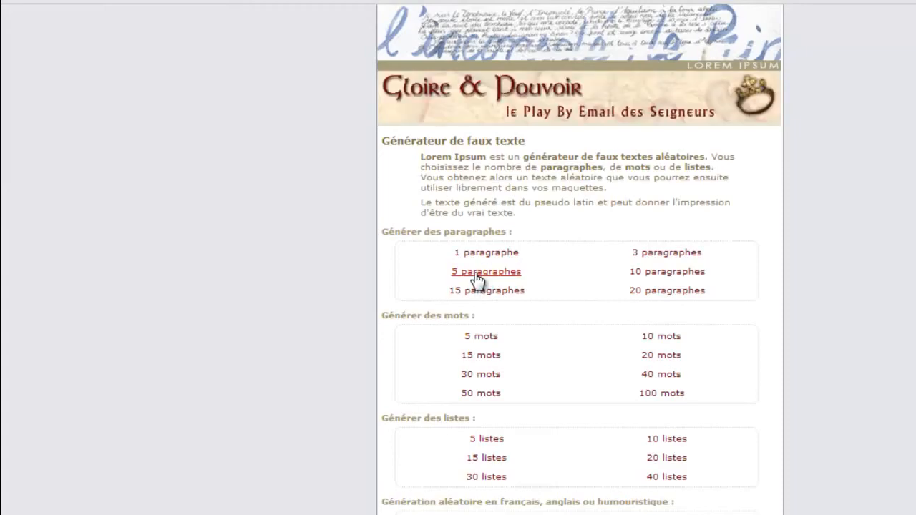
click(476, 279)
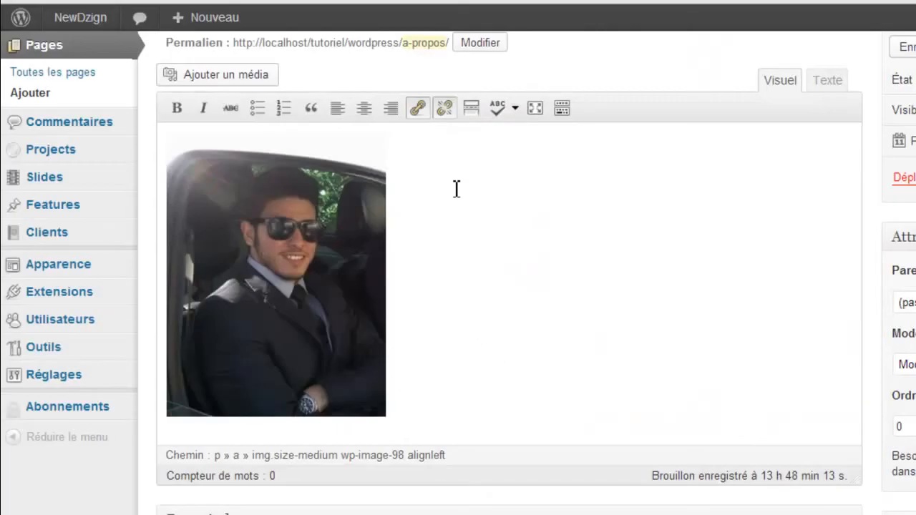
key(ctrl+v)
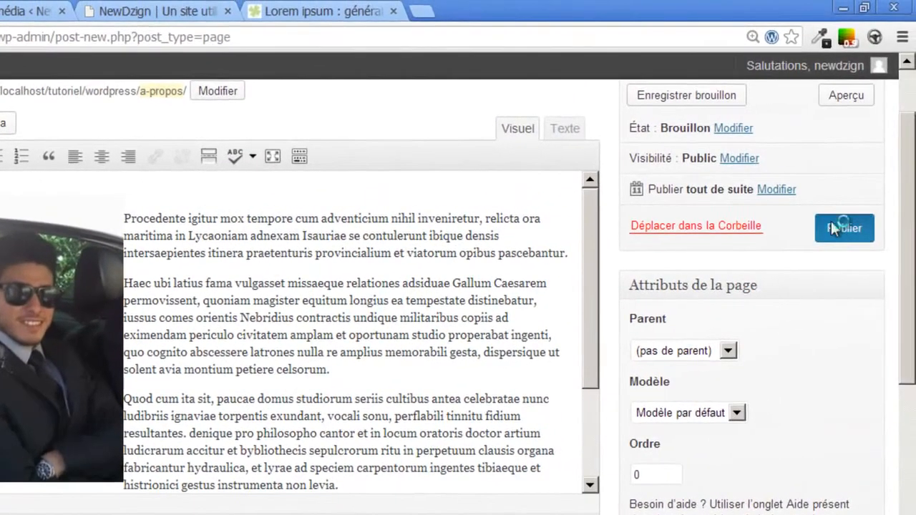
Step: Publish the "A propos" page and copy its permalink
click(787, 225)
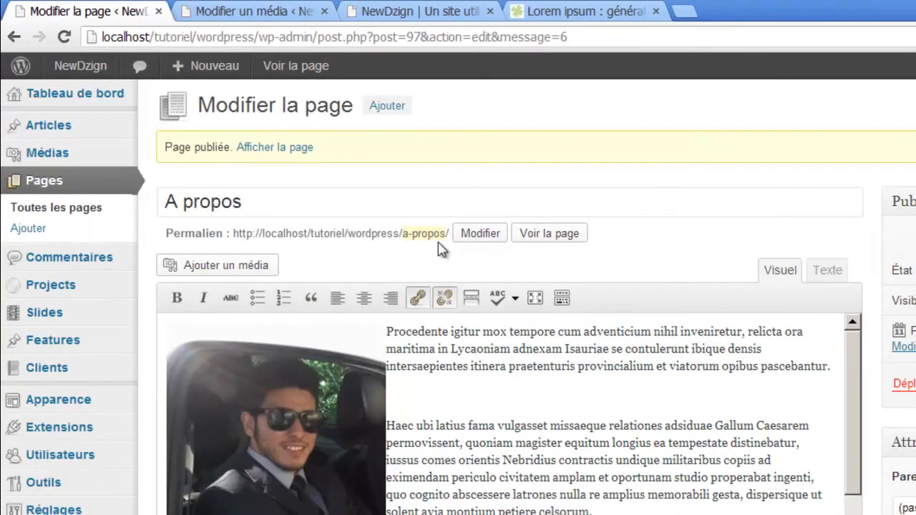
drag(450, 236, 232, 238)
key(ctrl+c)
mouse_move(77, 404)
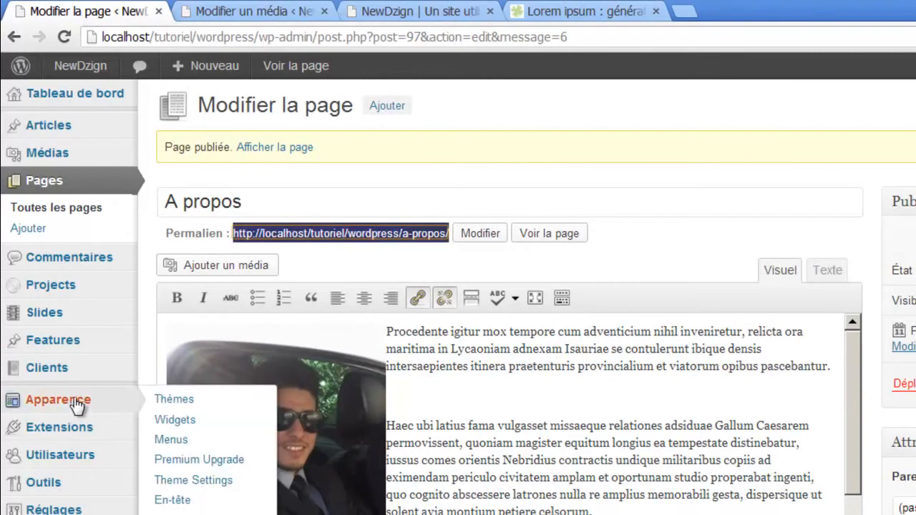
click(170, 442)
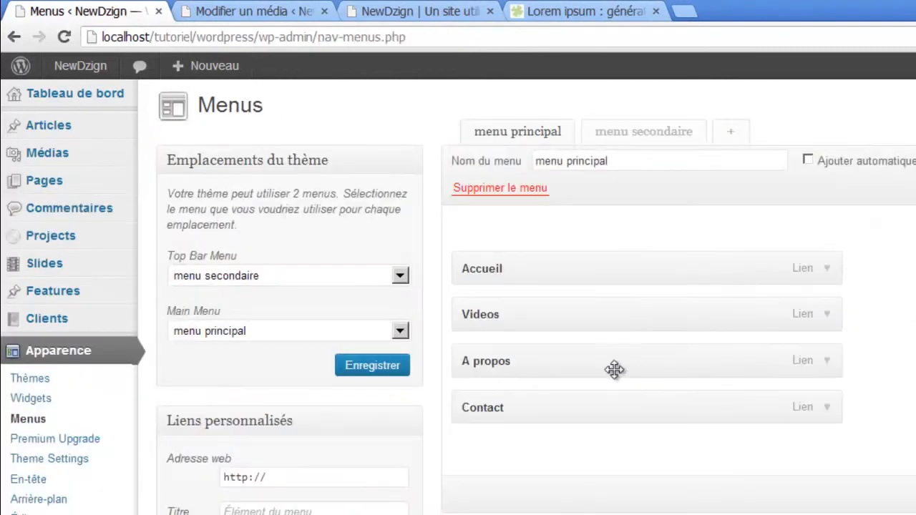
click(827, 362)
click(640, 417)
key(ctrl+v)
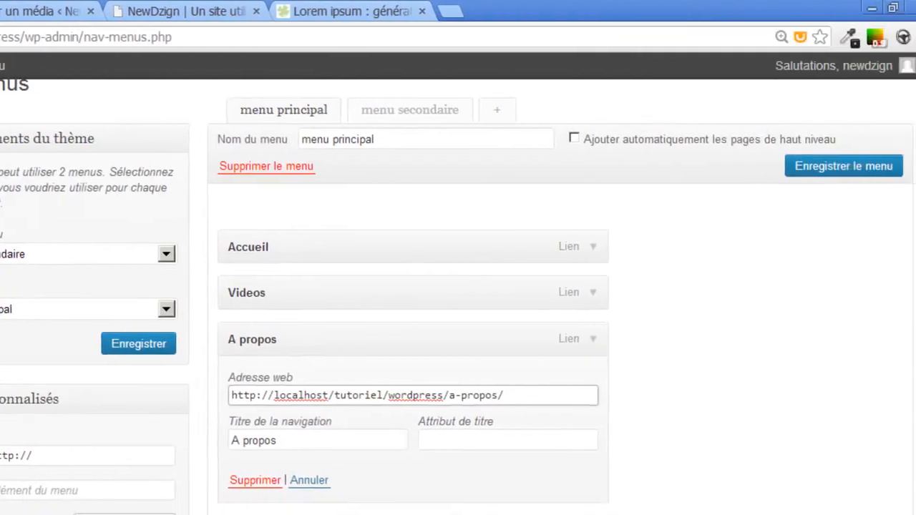
scroll(647, 386, down, 2)
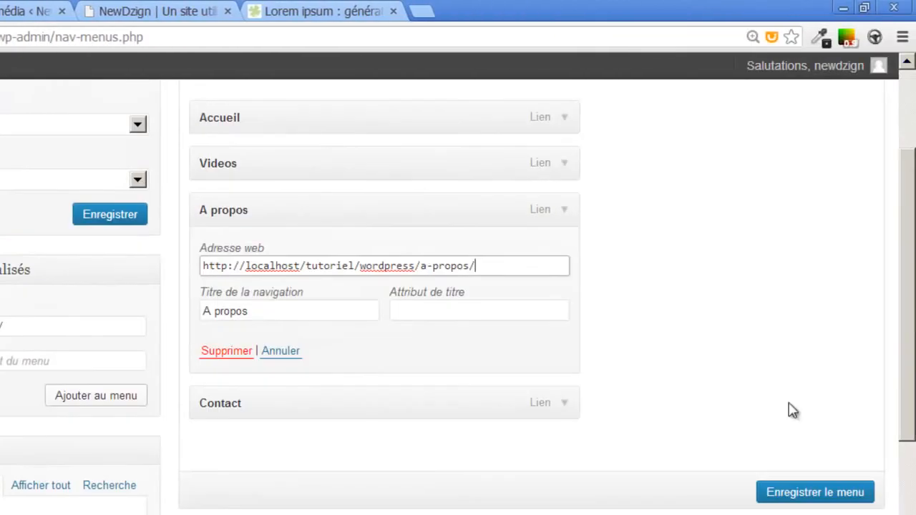
click(792, 491)
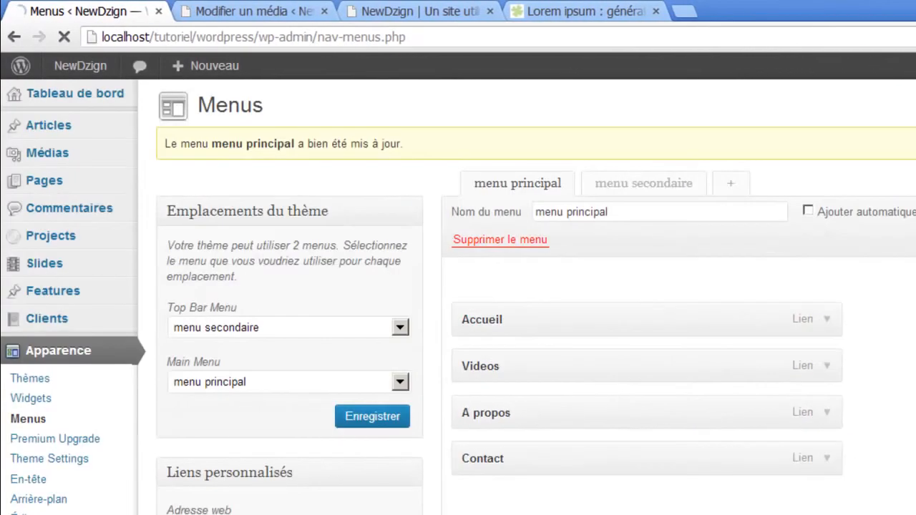
Step: Reload the public site and review the "A propos" page from its photo and text down to the comment form
click(386, 10)
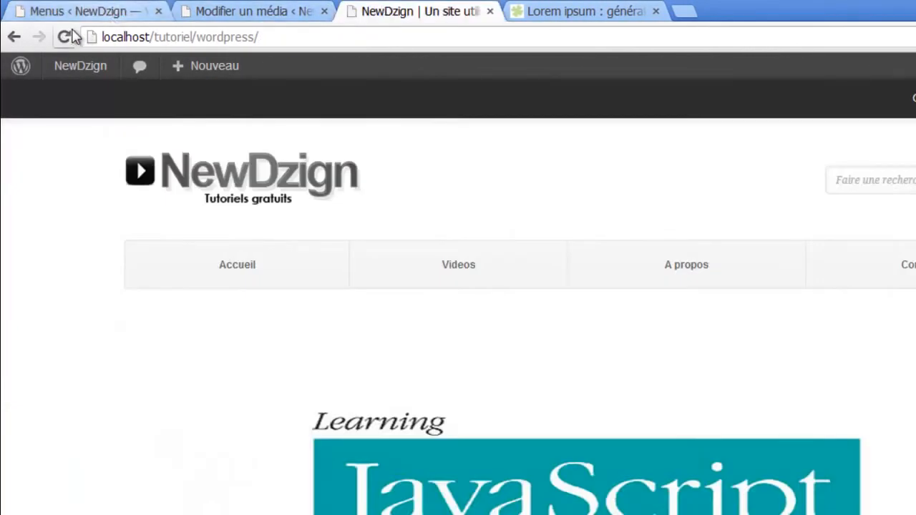
click(66, 36)
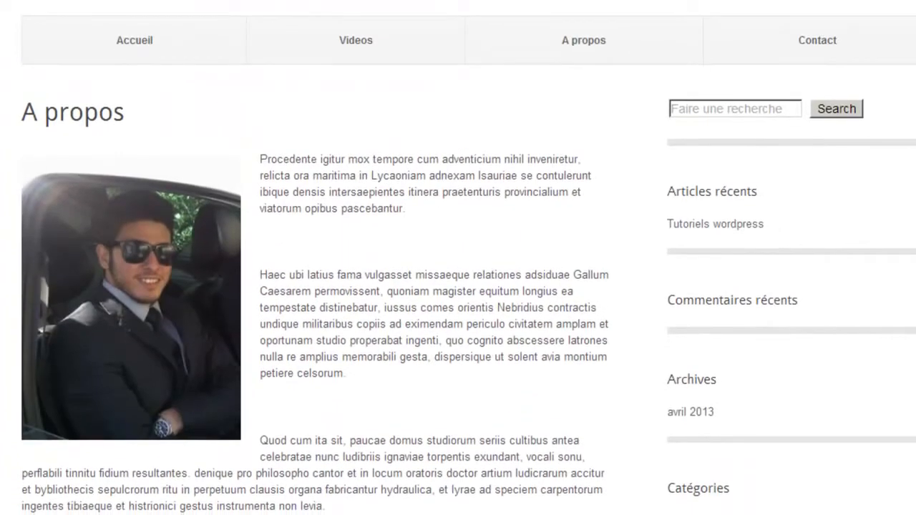
scroll(458, 257, down, 5)
scroll(458, 258, up, 7)
scroll(526, 211, down, 8)
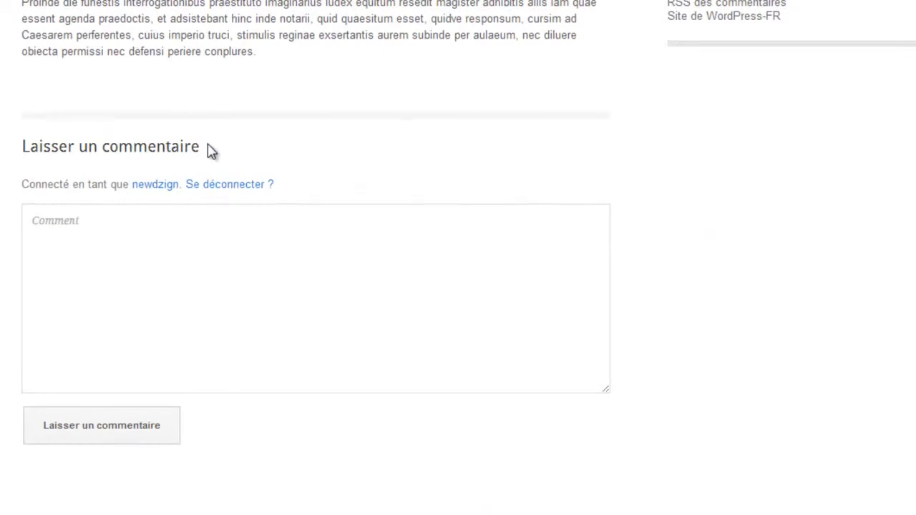
drag(208, 145, 7, 140)
click(131, 265)
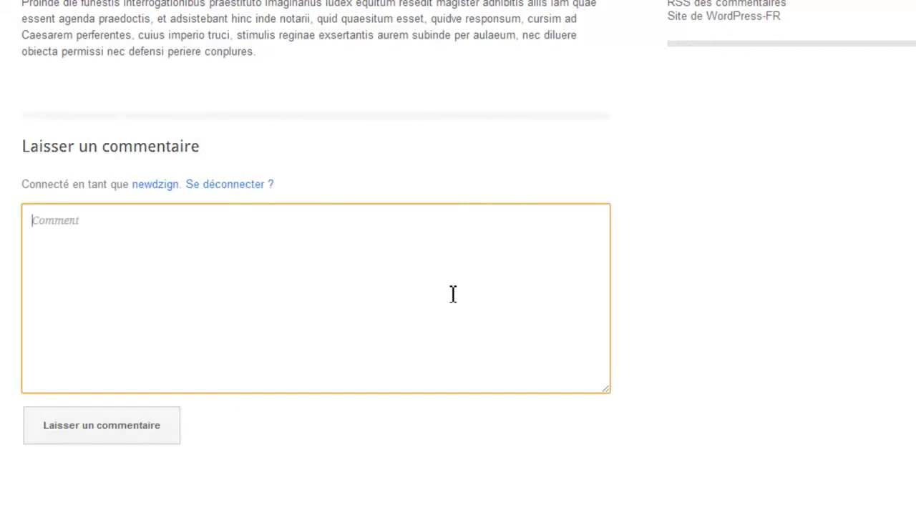
scroll(315, 286, up, 1)
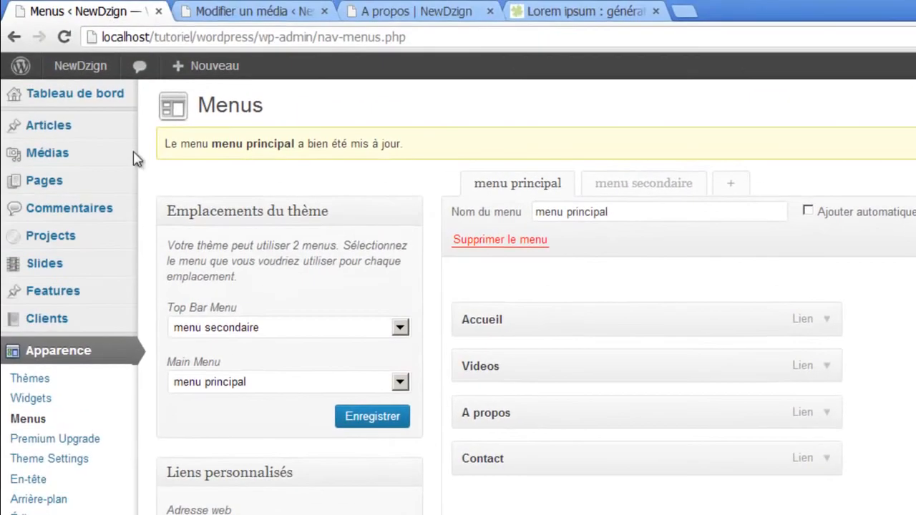
Step: Show the Discussion settings for the "A propos" page, disallow comments, and update the page
click(44, 180)
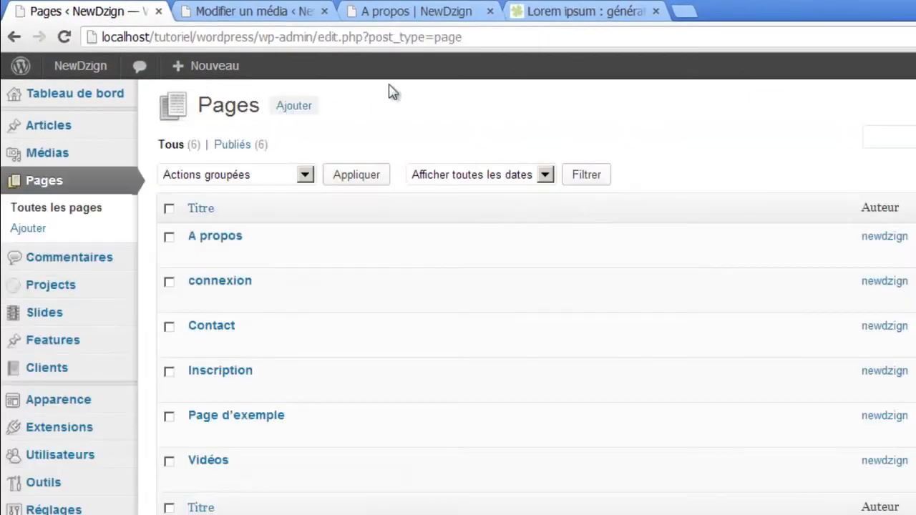
click(213, 236)
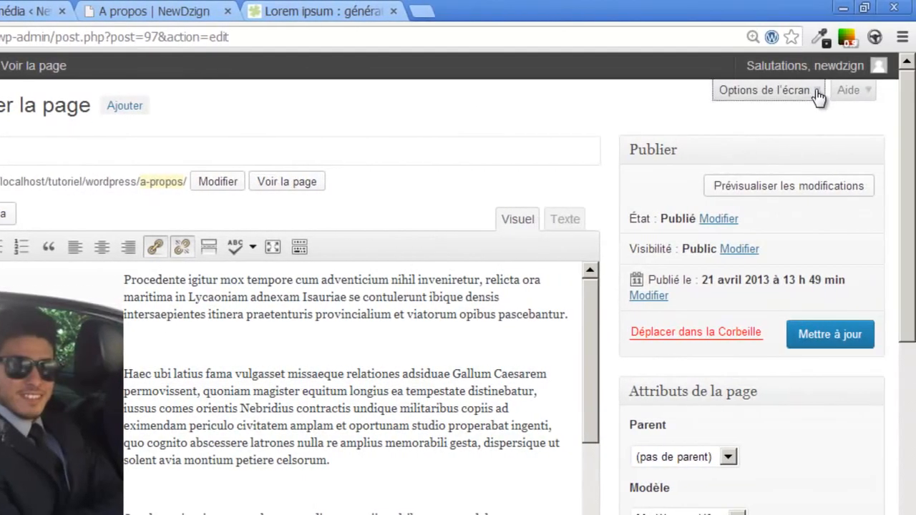
click(821, 93)
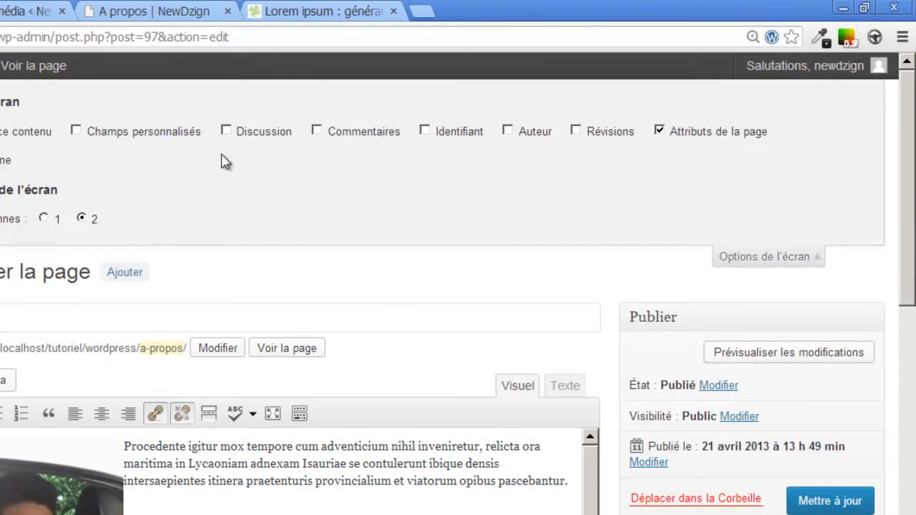
click(226, 131)
scroll(457, 292, down, 10)
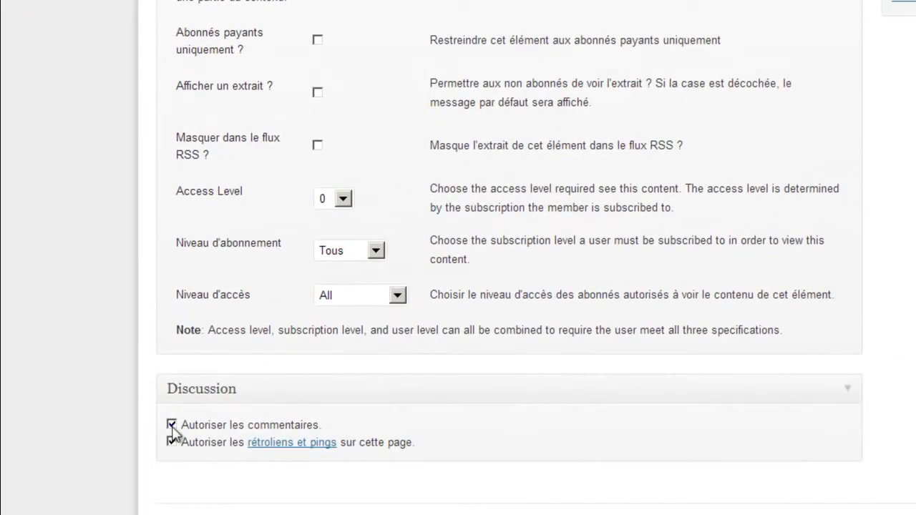
click(172, 425)
scroll(508, 258, up, 10)
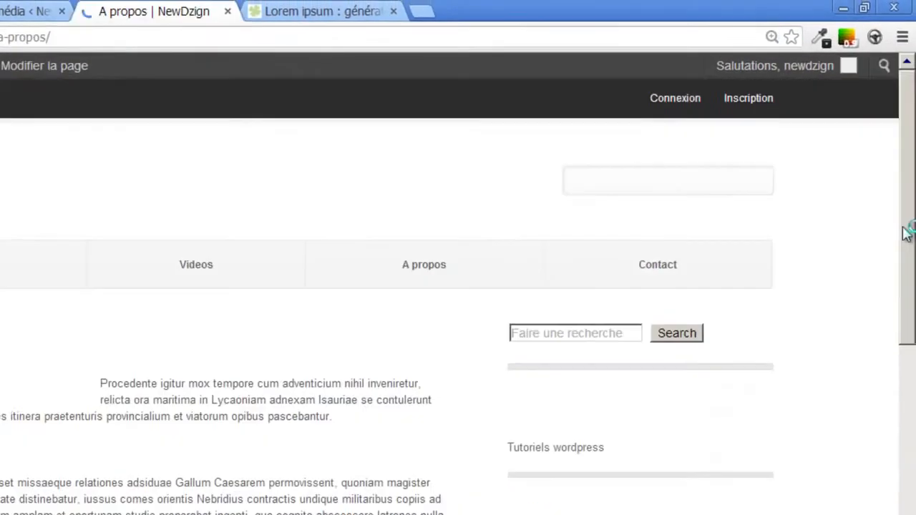
Step: Check the end of the public "A propos" page for the comment form and review its layout
drag(906, 231, 906, 493)
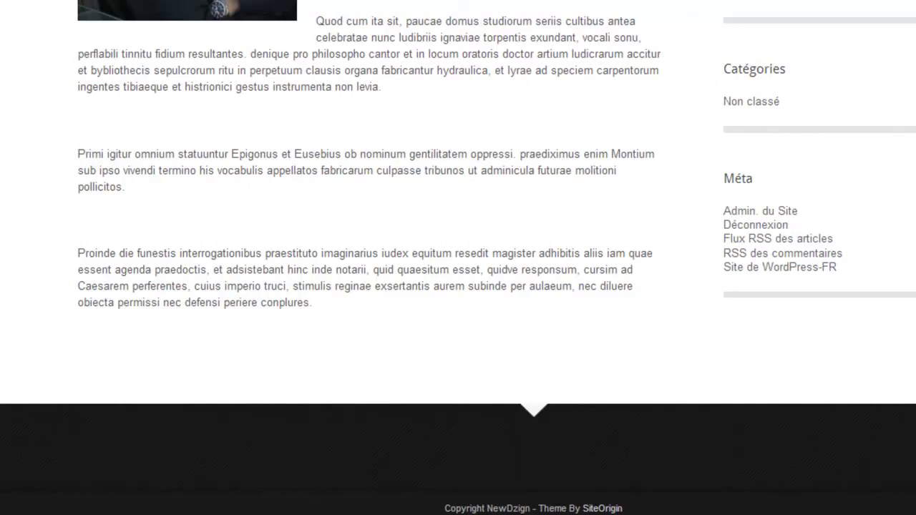
scroll(458, 257, up, 10)
scroll(458, 257, down, 10)
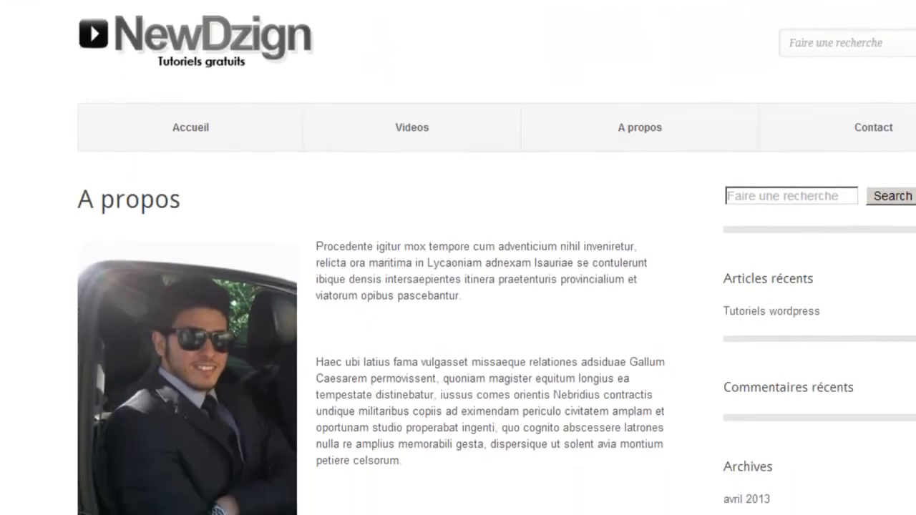
scroll(458, 257, up, 8)
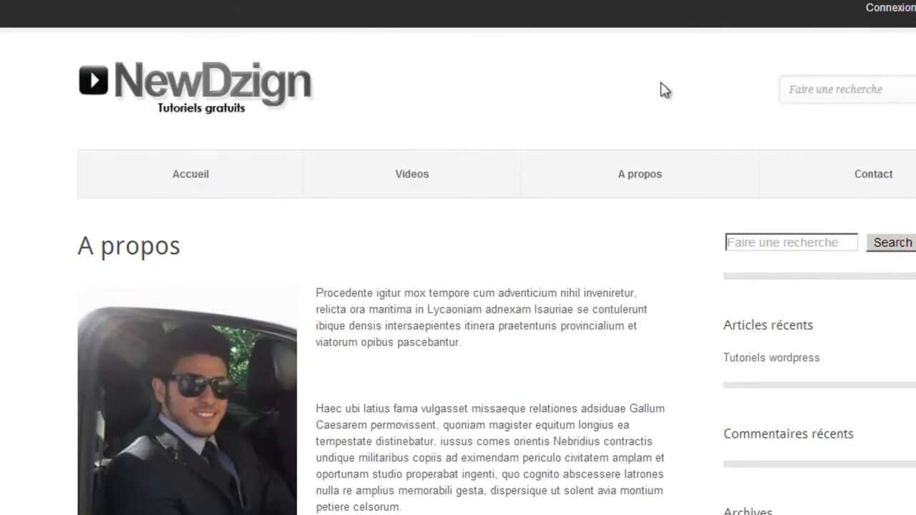